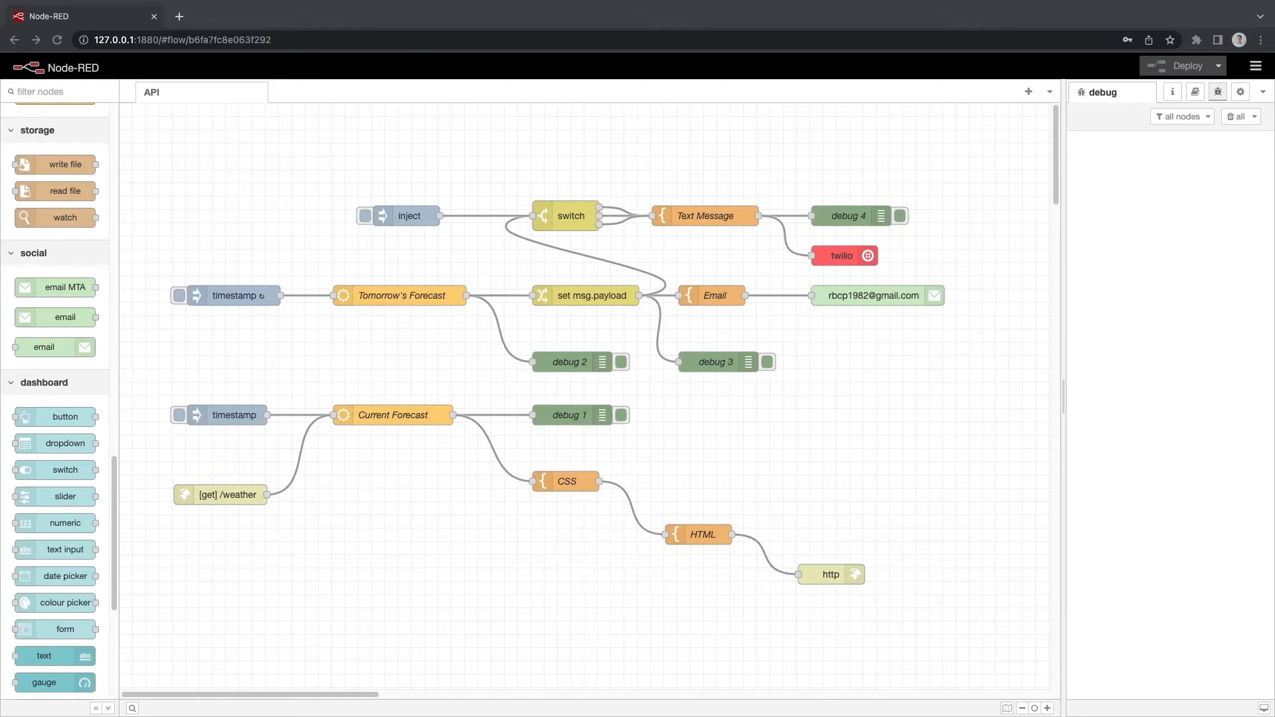
Install the node-red-node-twitter package from the palette manager and close the settings
left_click(1256, 67)
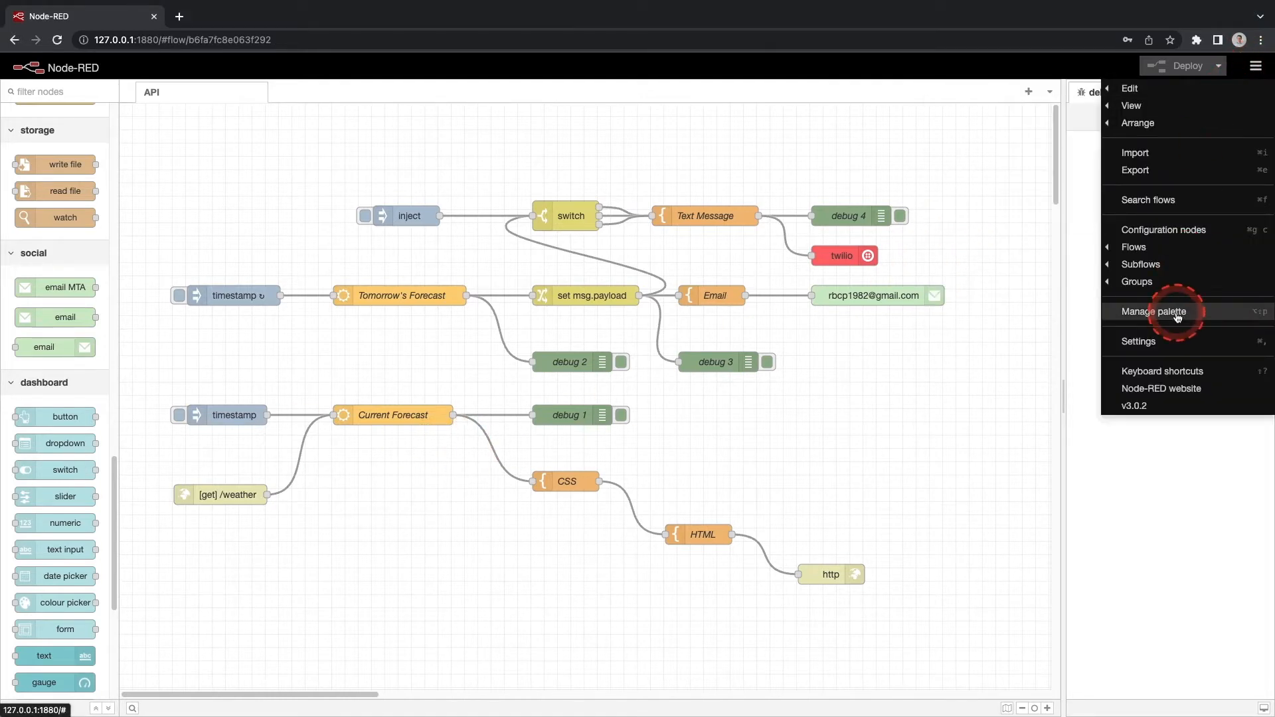
left_click(1178, 316)
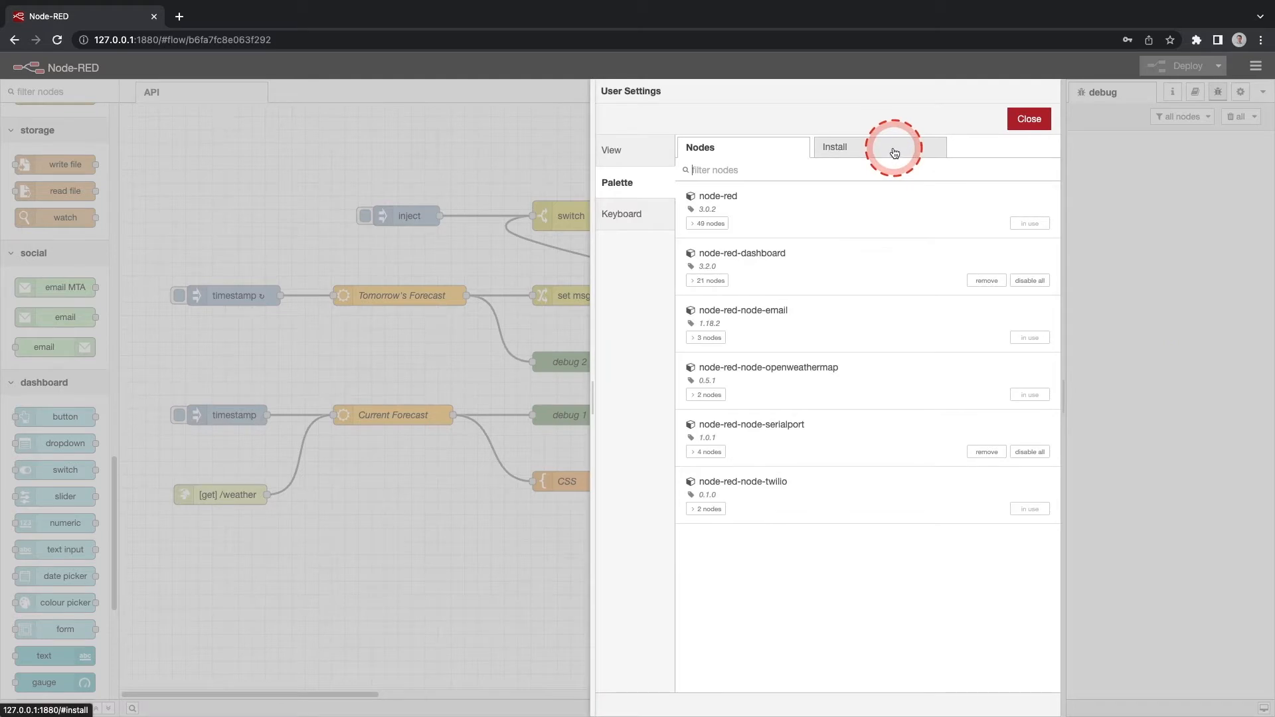
left_click(895, 151)
type("twi")
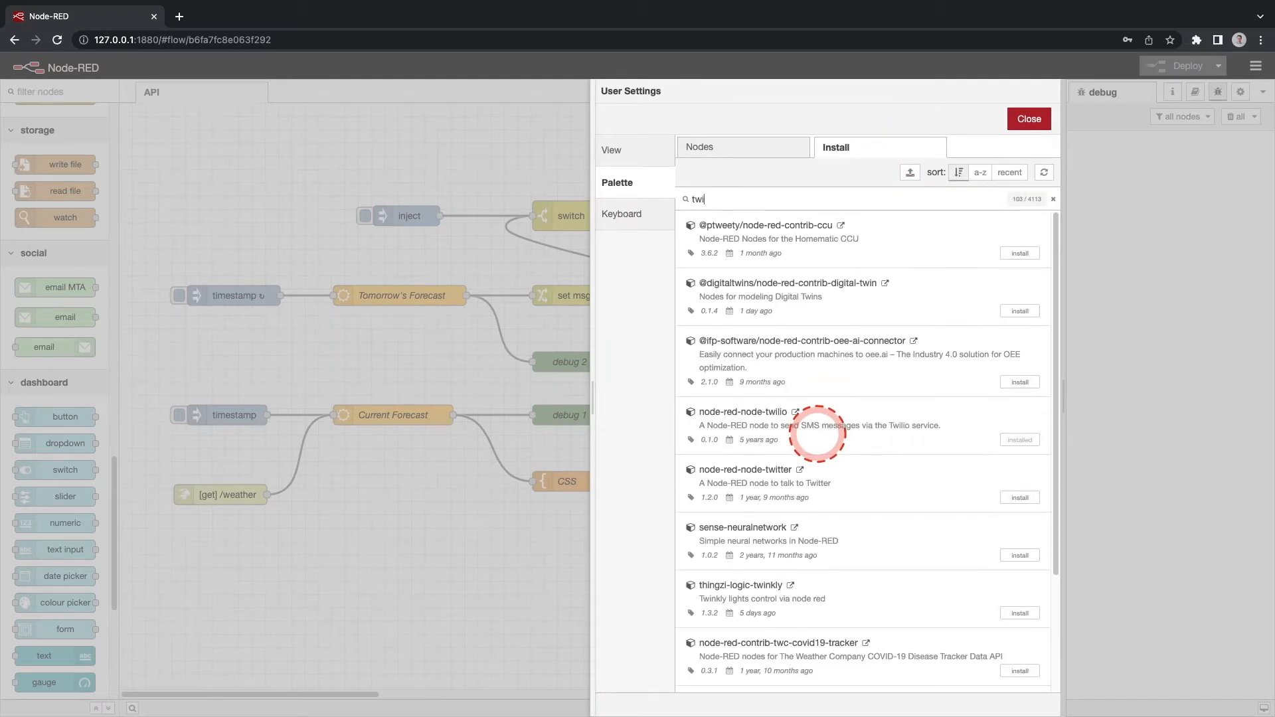
type("t")
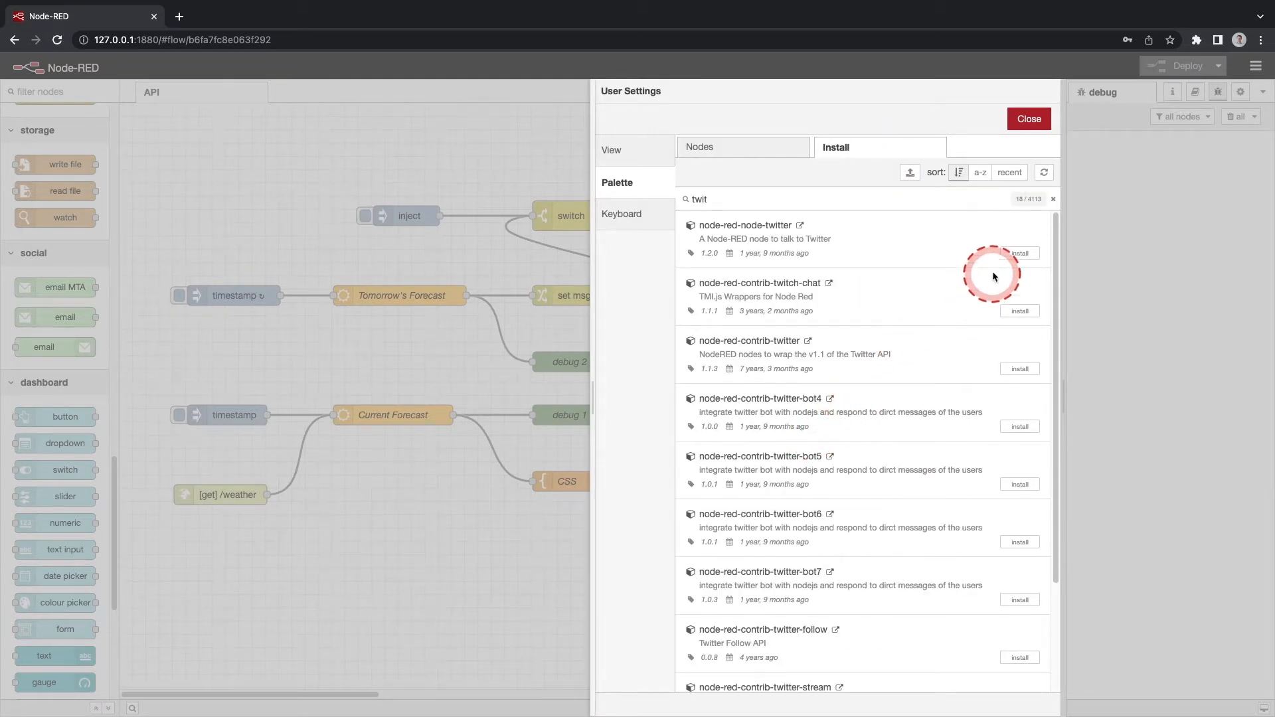
left_click(1014, 253)
left_click(752, 142)
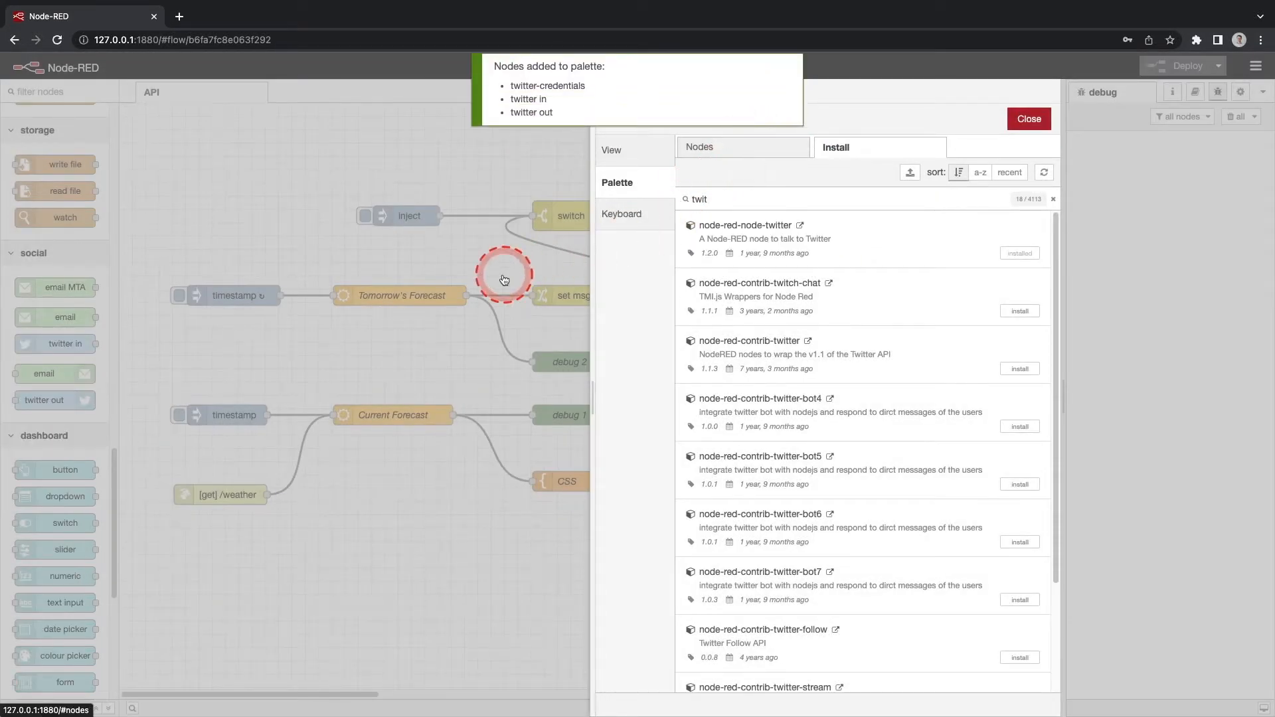
left_click(1029, 118)
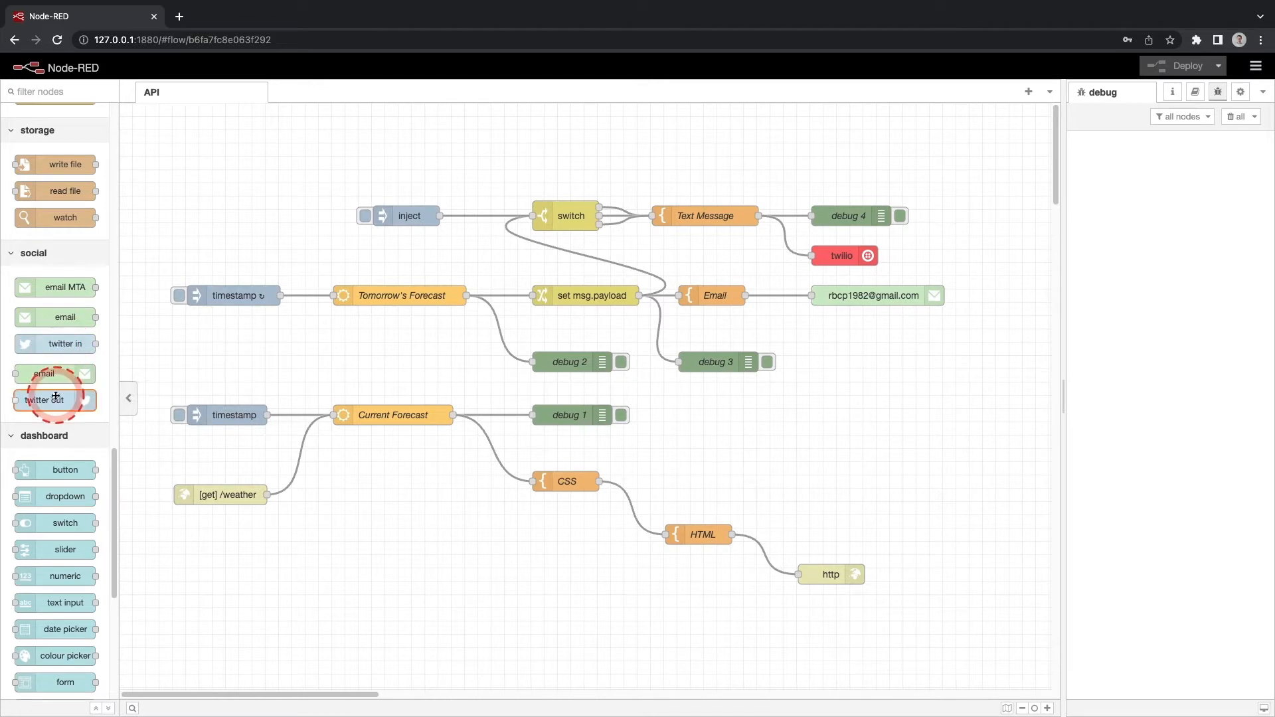
Add a twitter out node above debug 4 and start new credentials for it with the Twitter ID MDMRoboTweets
mouse_move(59, 352)
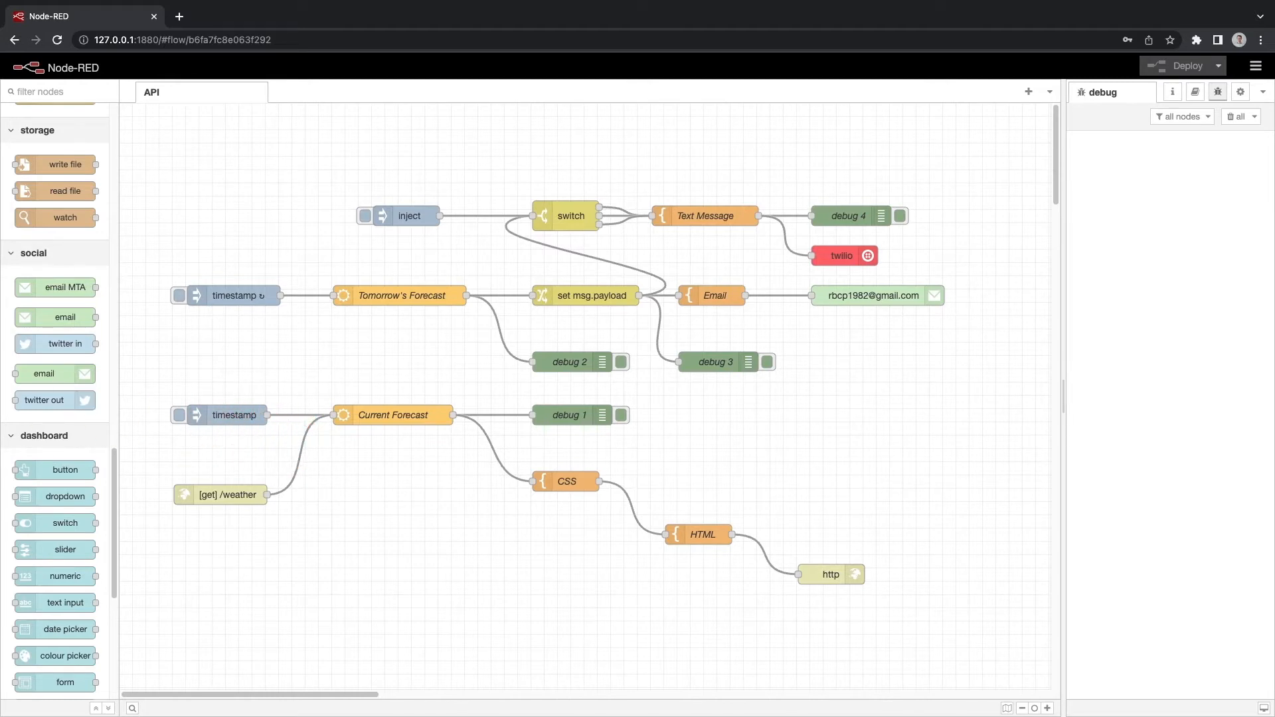
left_click_drag(51, 400, 828, 150)
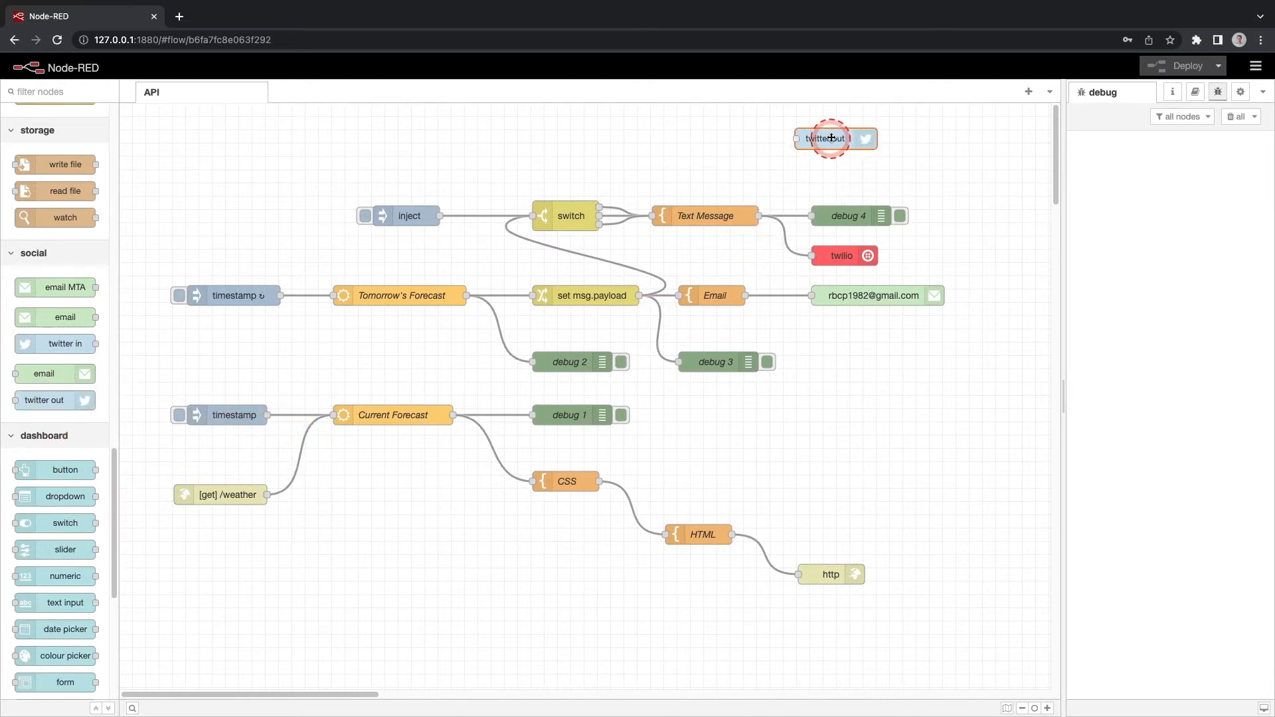
double_click(831, 151)
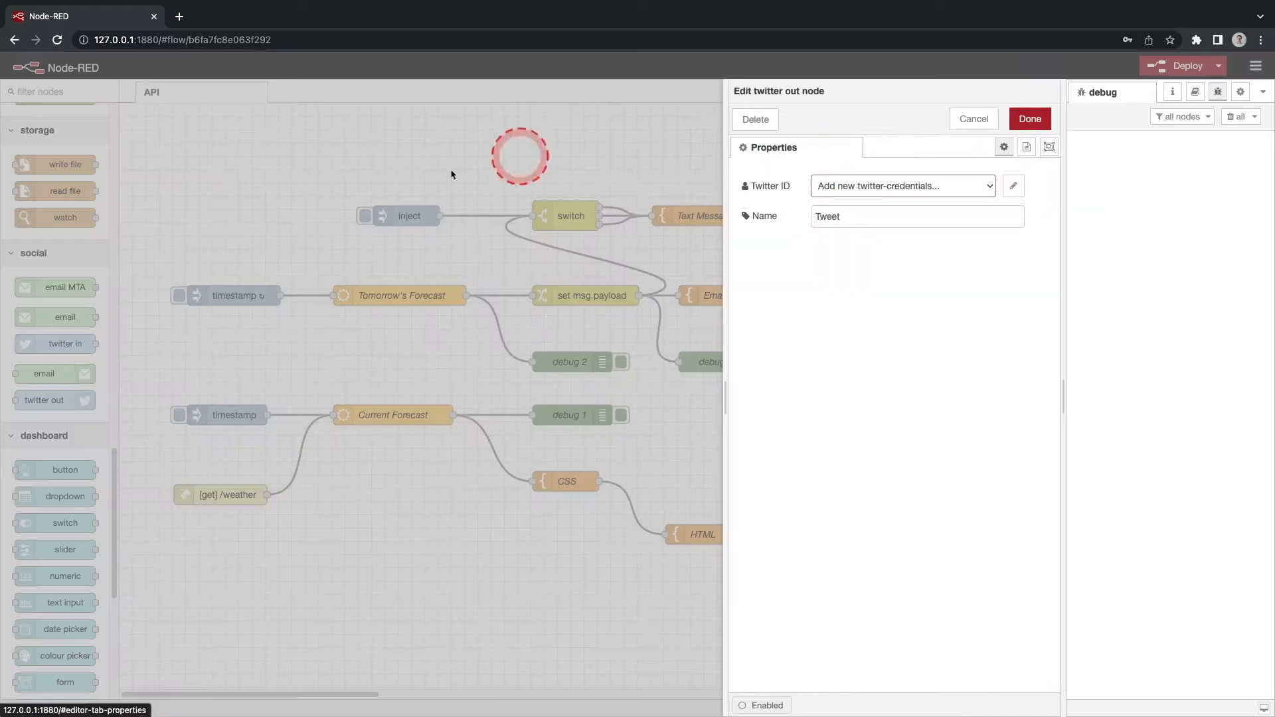
left_click(1014, 186)
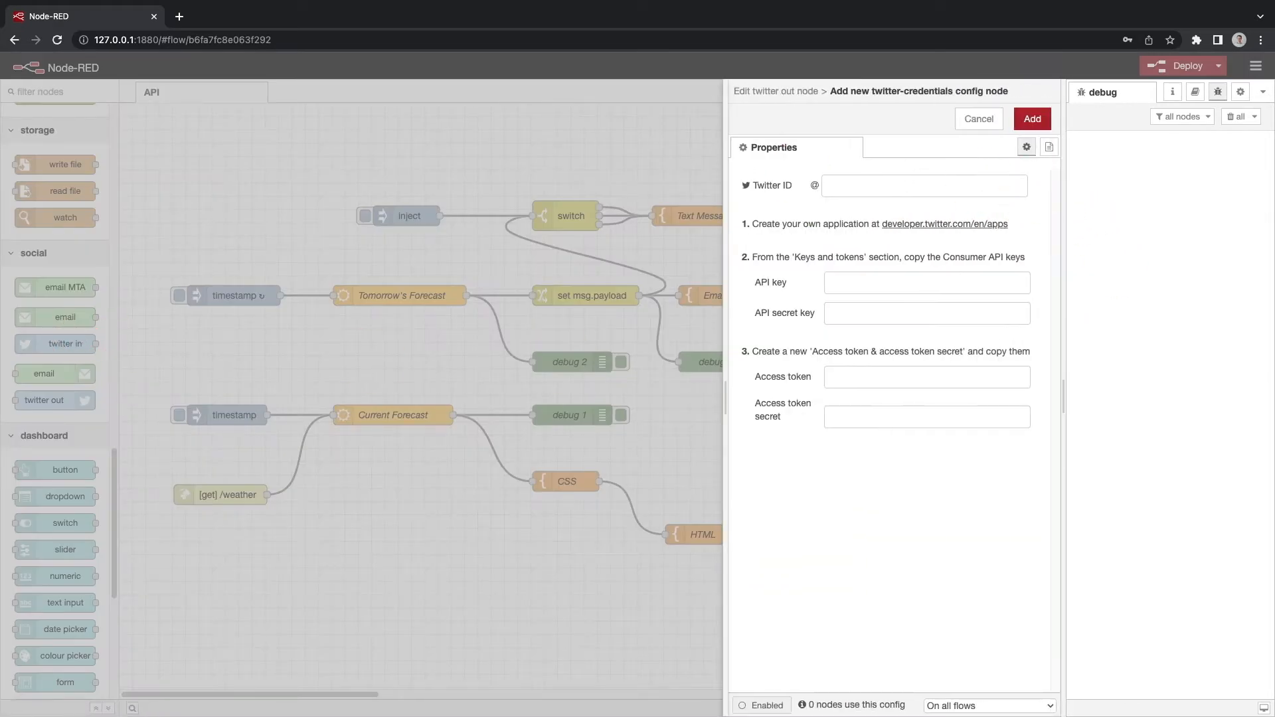
left_click(982, 183)
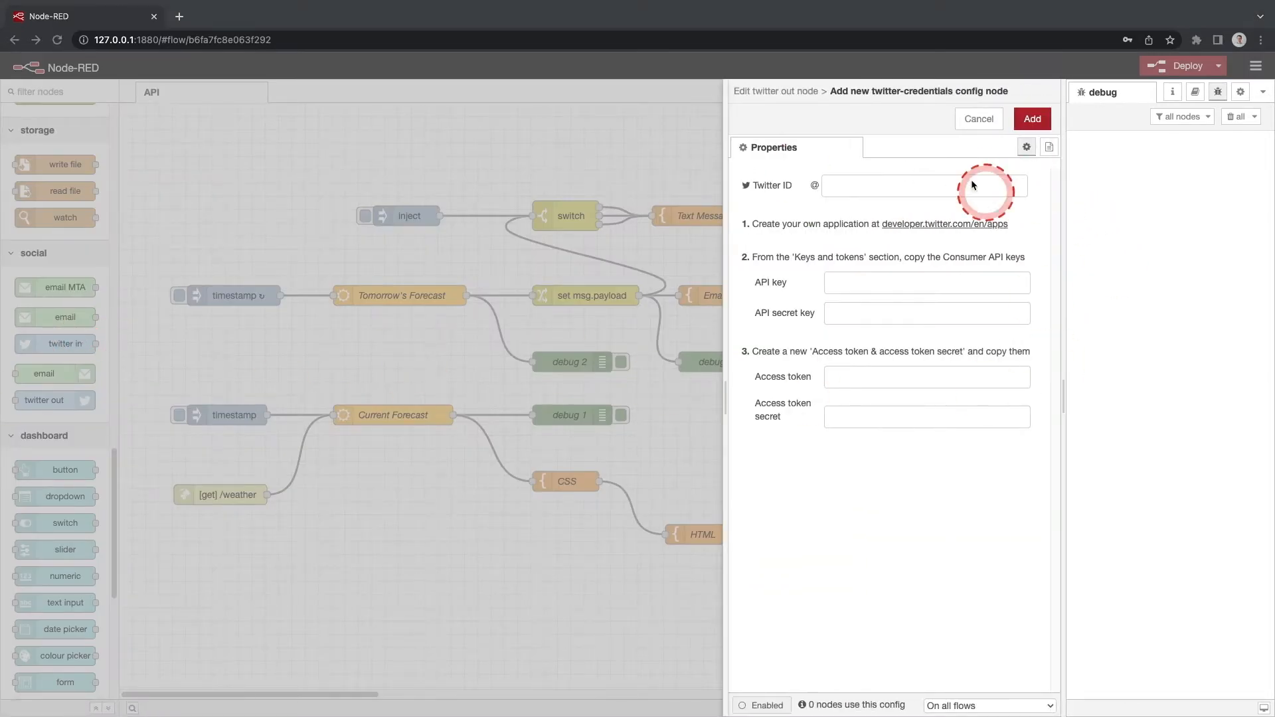
left_click(883, 190)
type("MDMRoboTweets")
Paste the API key, API secret key, access token and access token secret, and add the Twitter credentials
left_click(363, 353)
left_click(907, 284)
key("ctrl+v")
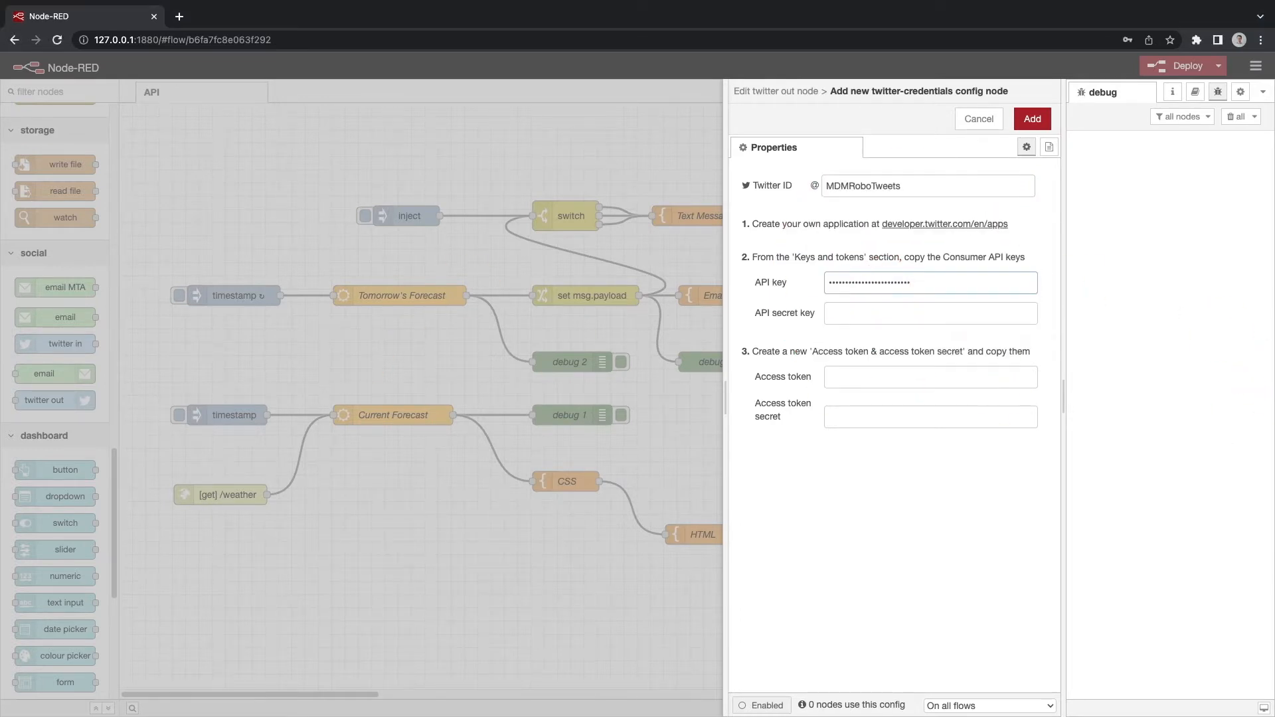
left_click(595, 392)
left_click(897, 312)
key("ctrl+v")
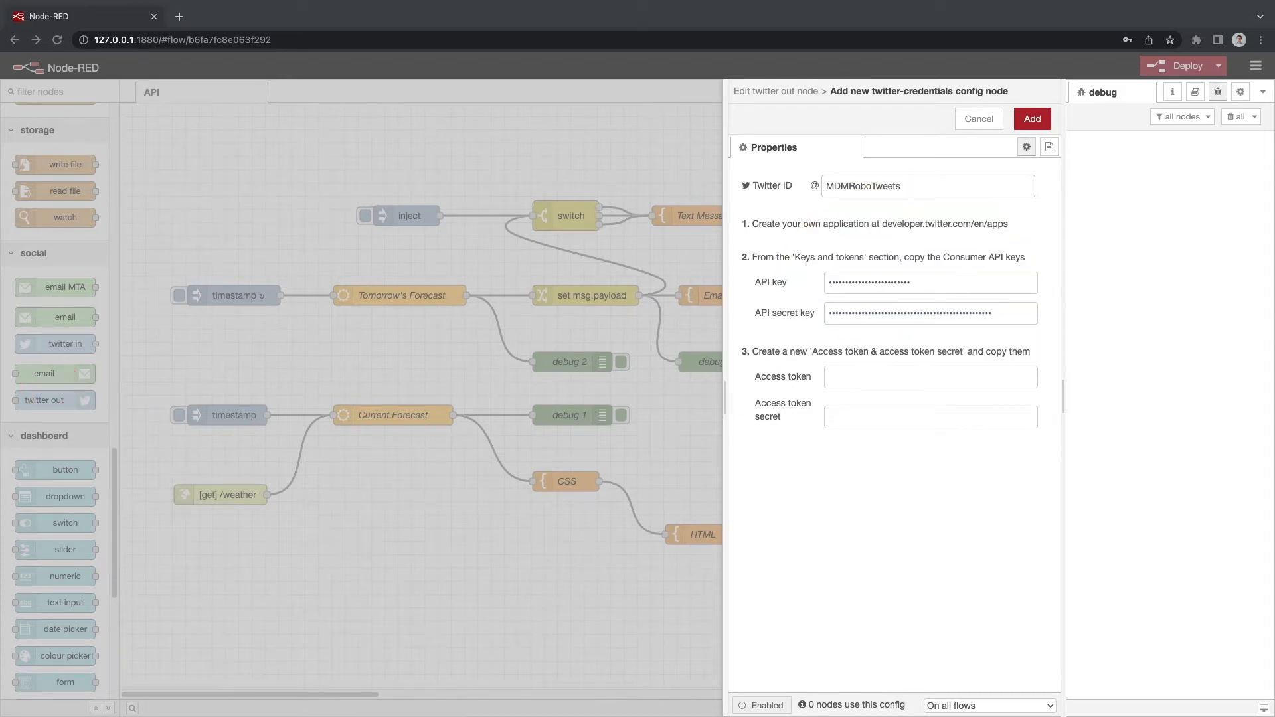
left_click(851, 376)
key("ctrl+v")
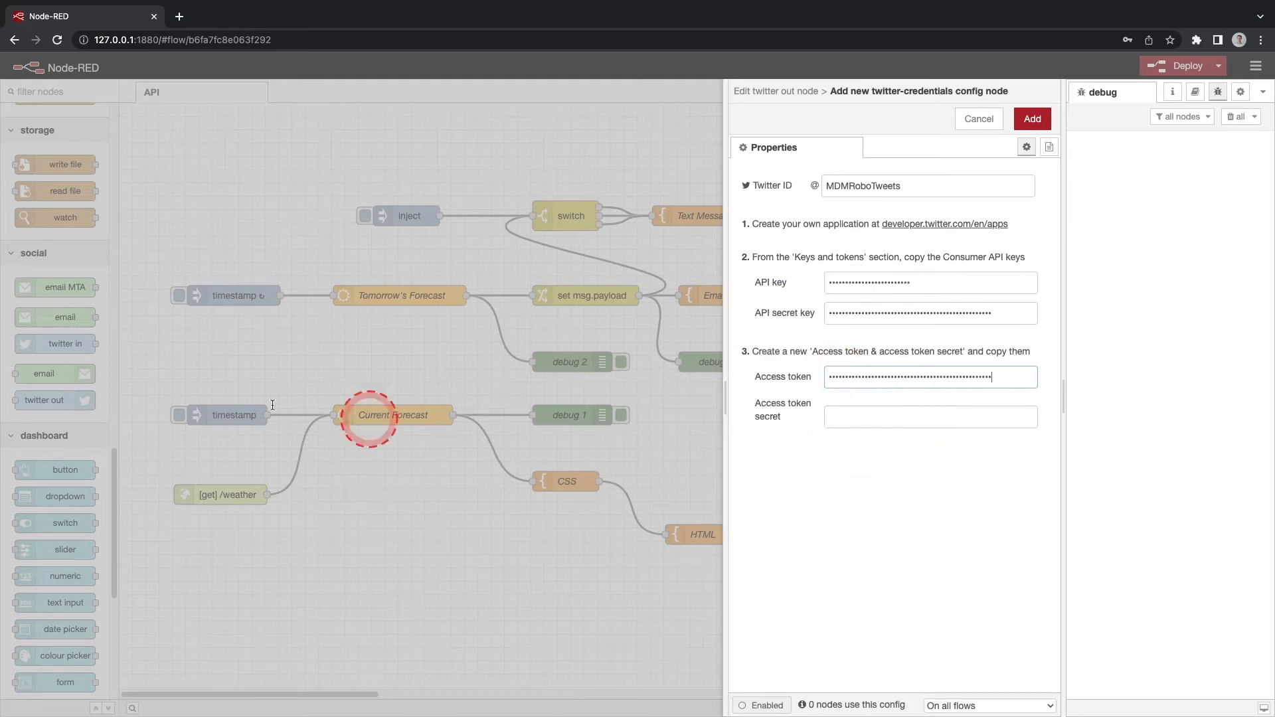
left_click(898, 420)
key("ctrl+v")
left_click(1033, 119)
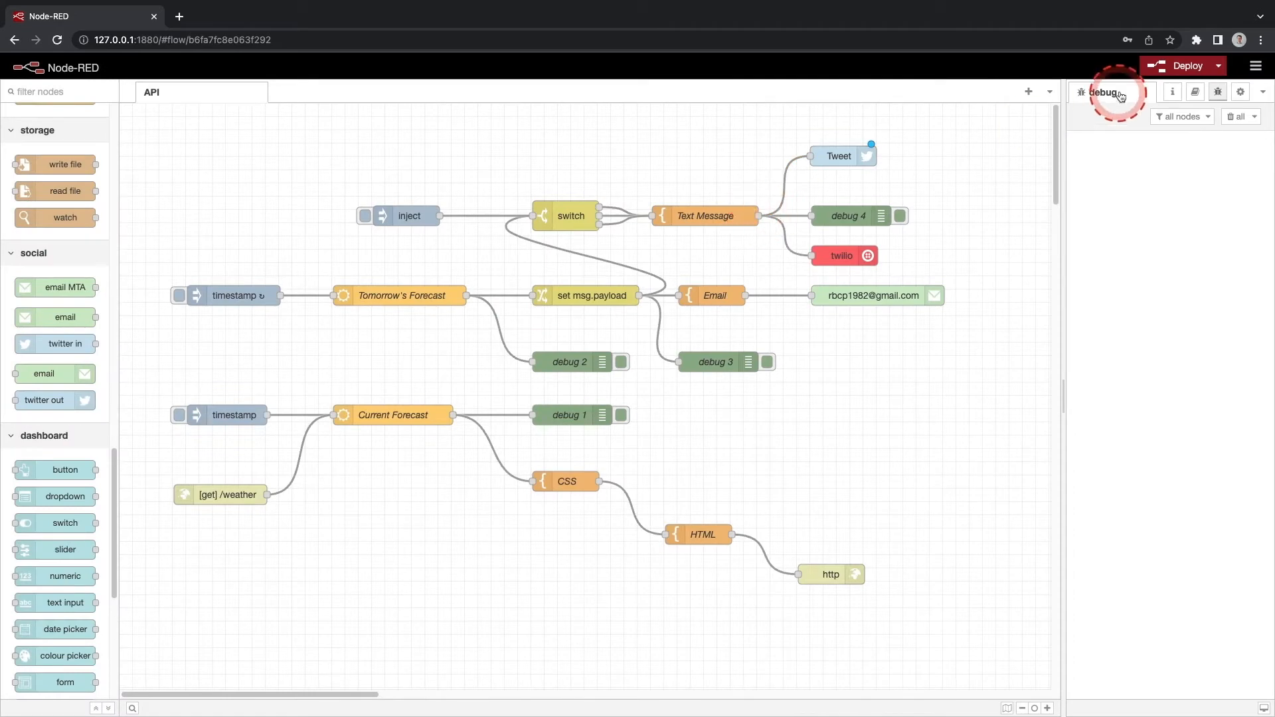
Deploy the flow and trigger the inject node that feeds the switch
left_click(1173, 67)
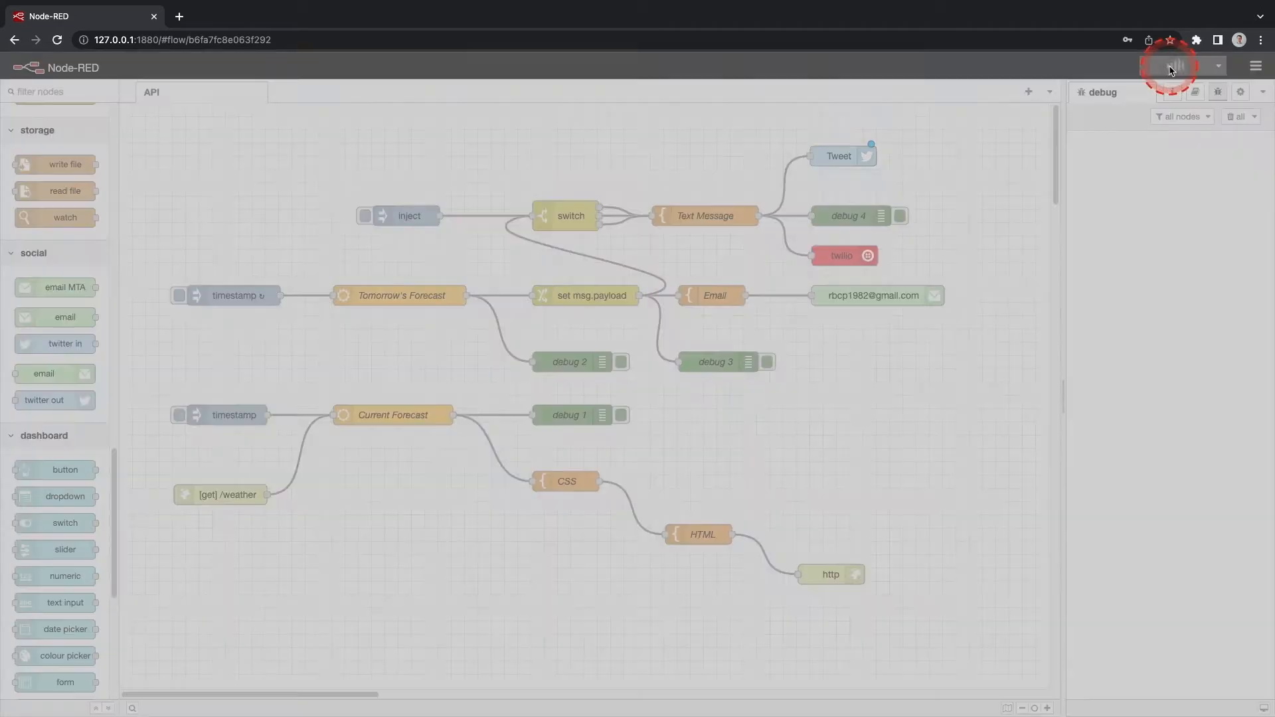
left_click(365, 217)
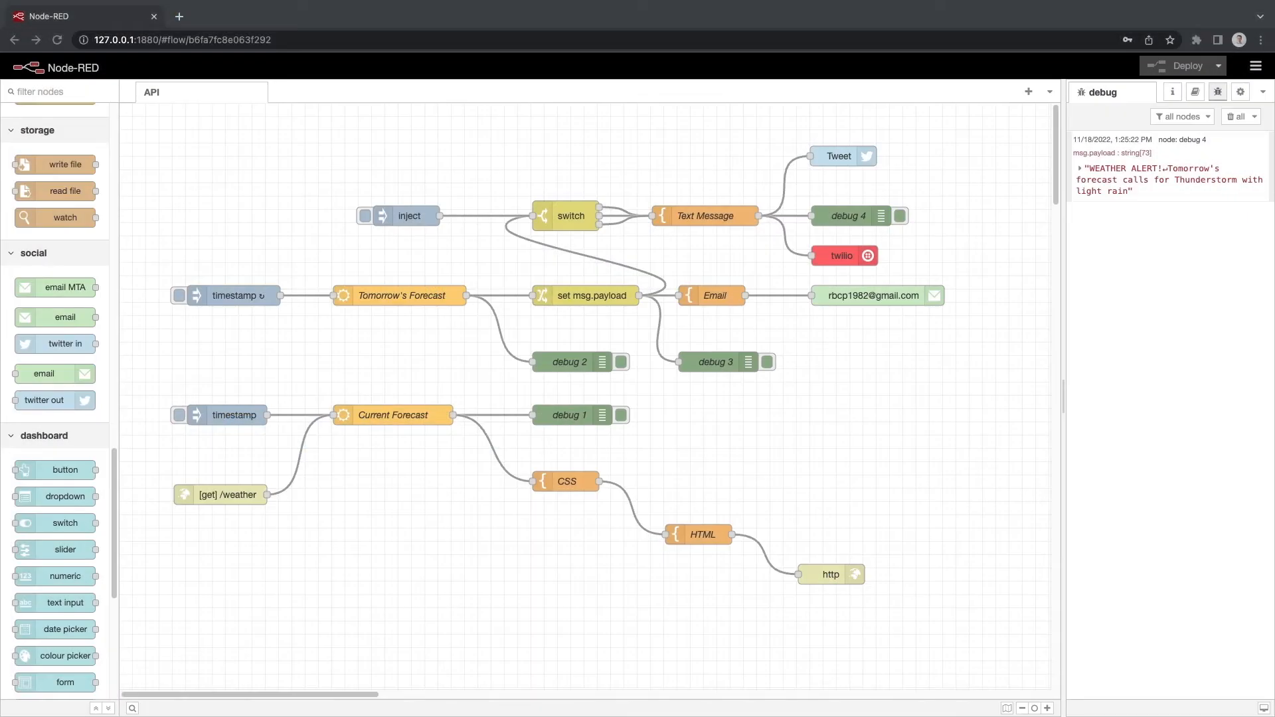
Delete the wire between the Text Message template and the Tweet node
left_click(784, 178)
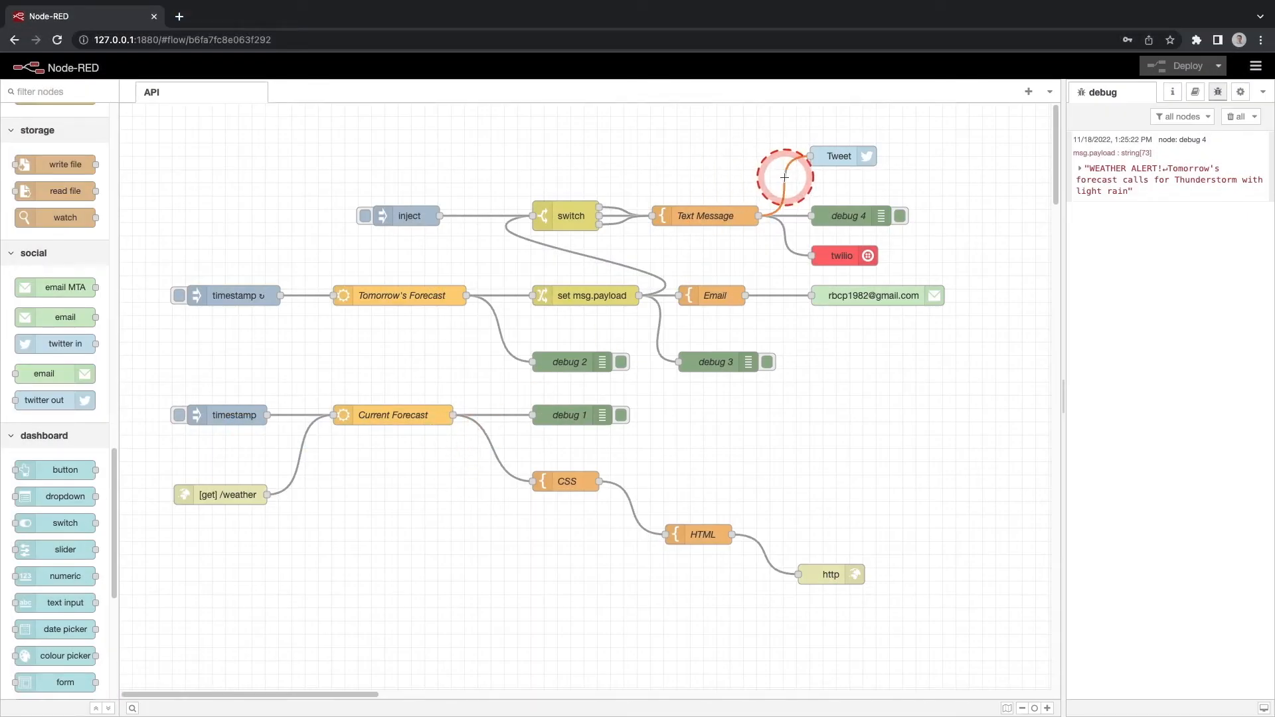
key("Delete")
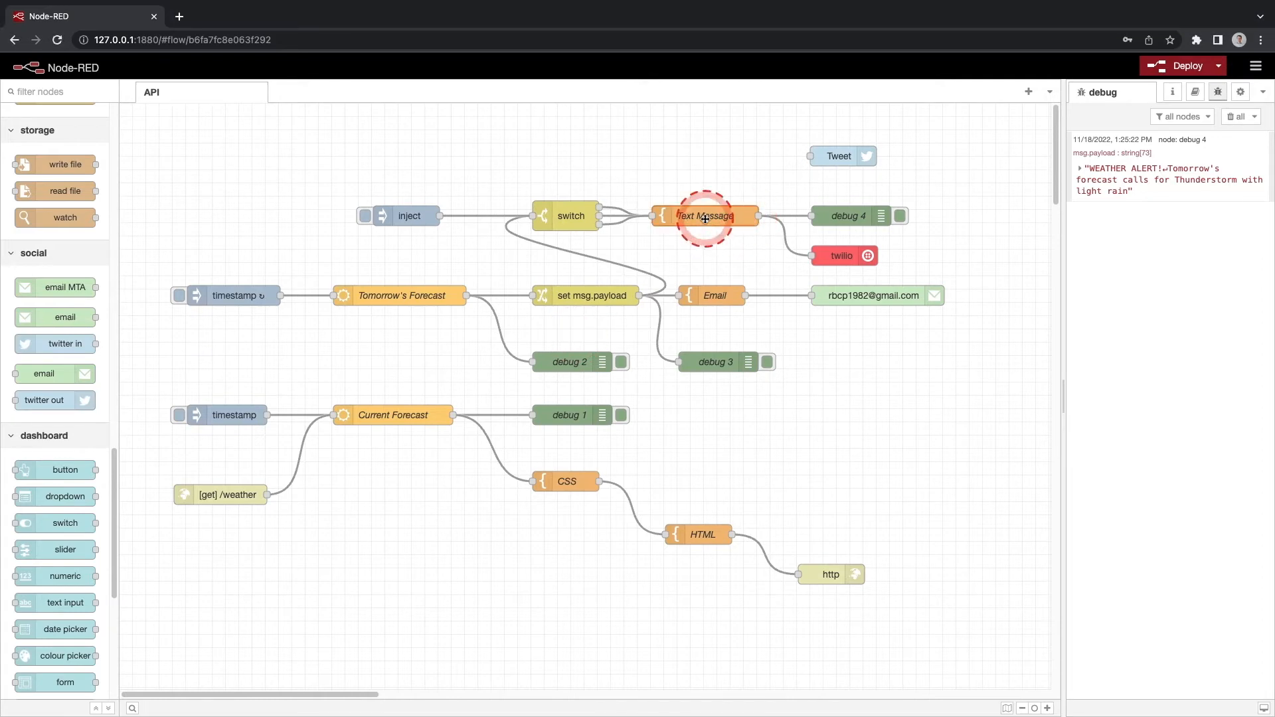
Place a copy of the Text Message template above the original and wire the switch's first output to it
key("ctrl+v")
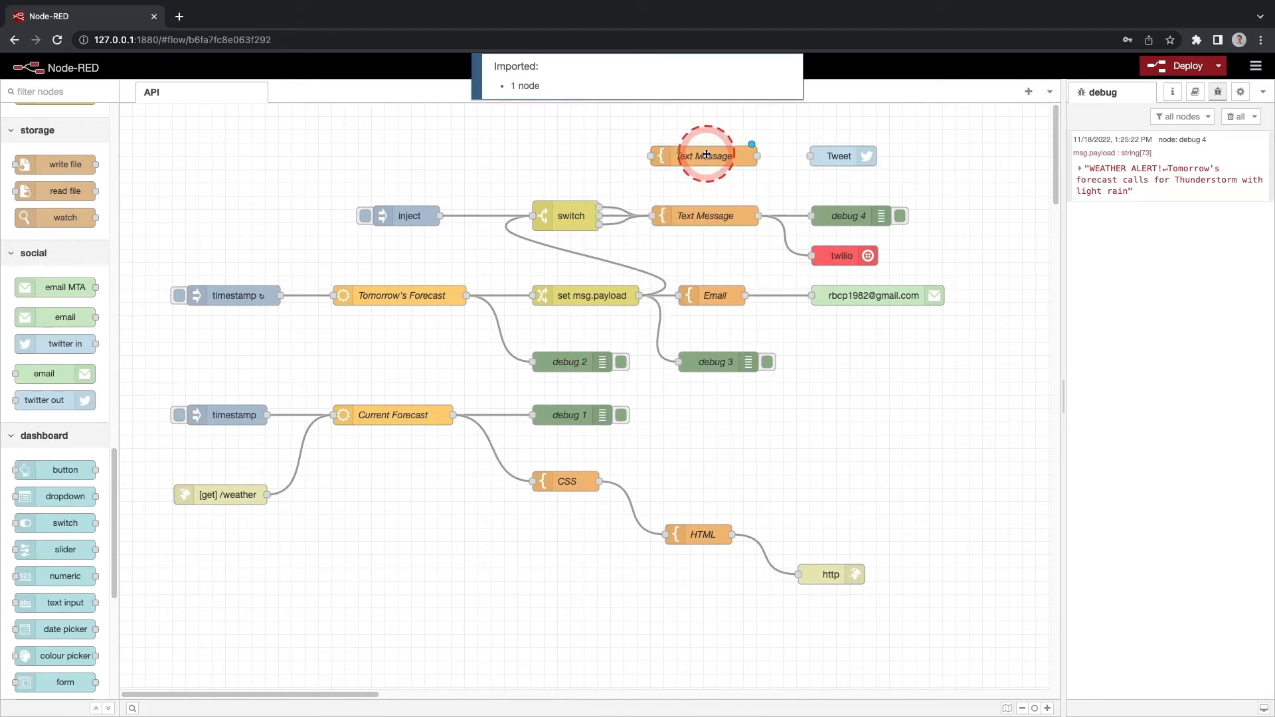
left_click(707, 155)
left_click_drag(599, 212, 683, 154)
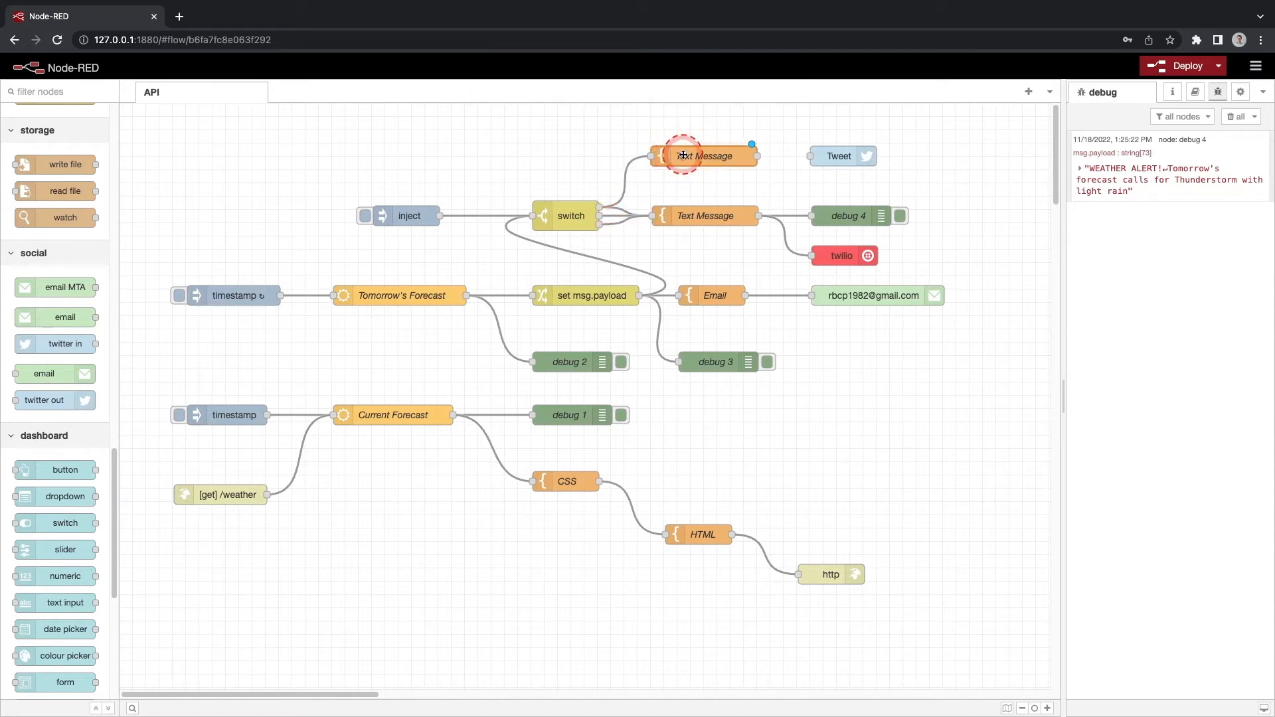
Rename the copied template node "Tweet - Thunderstorm" and insert "This is a test." as its first template line
double_click(684, 155)
left_click(817, 186)
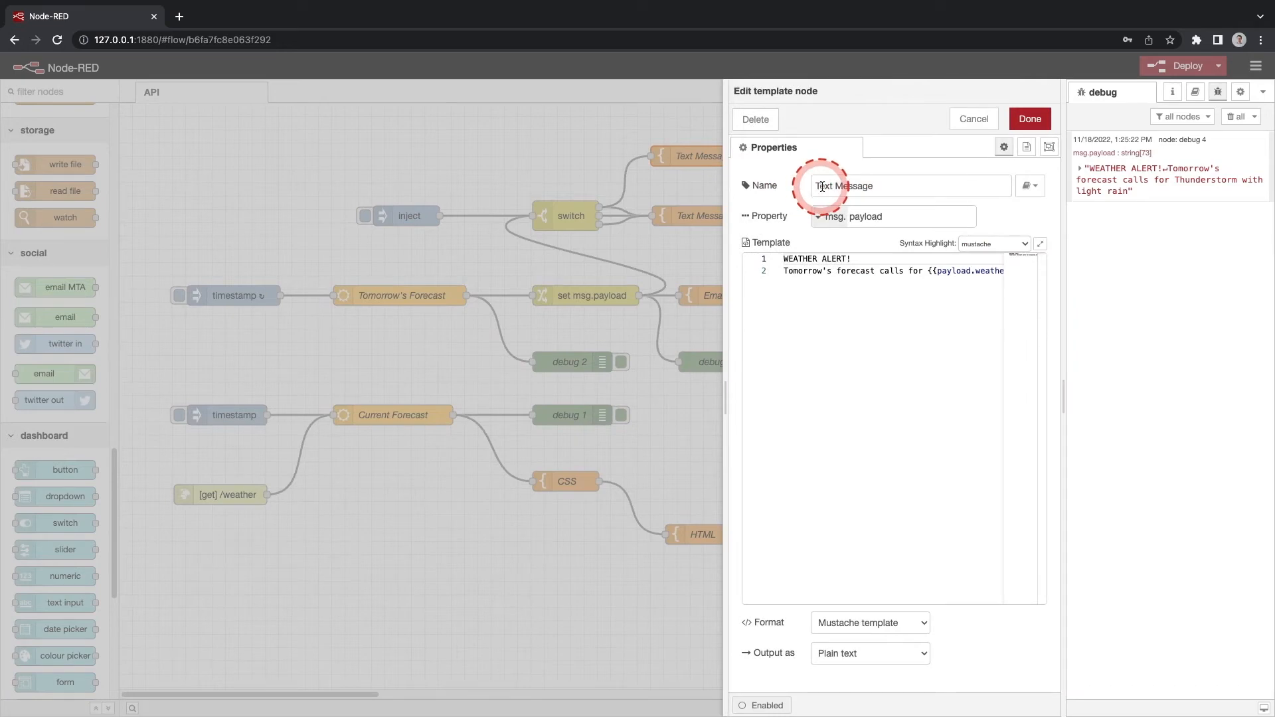
triple_click(823, 187)
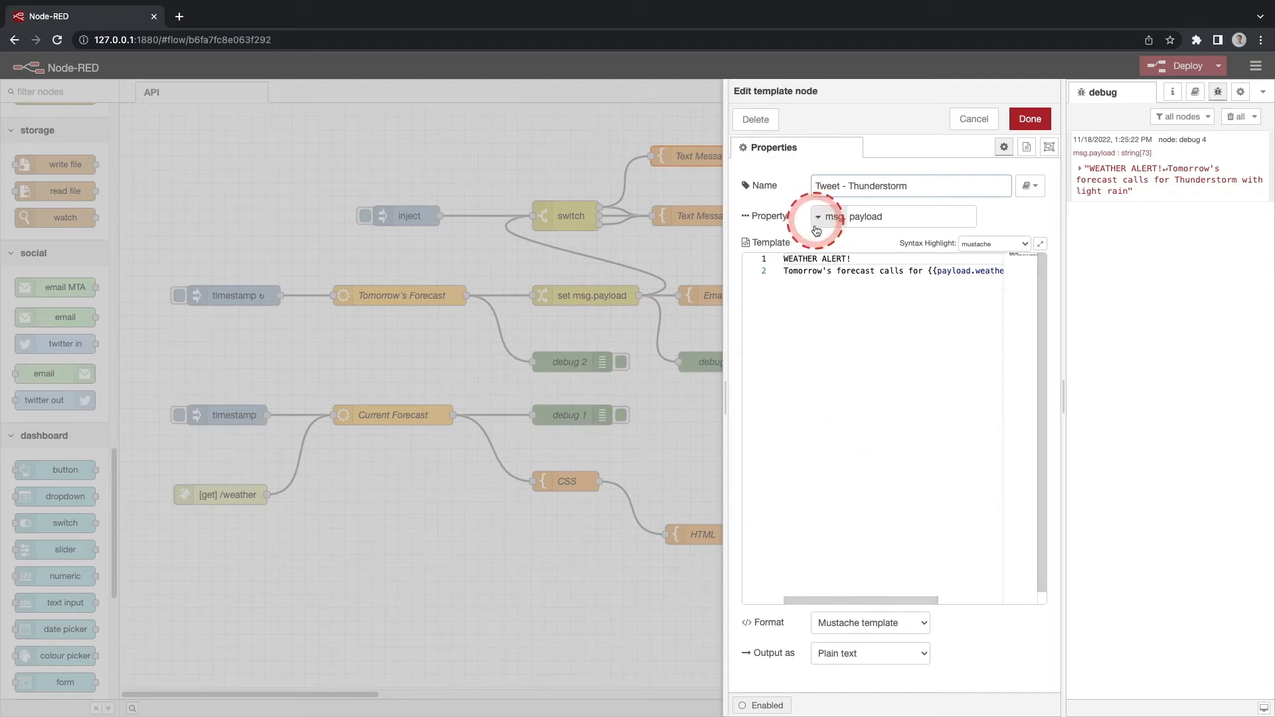
left_click(786, 261)
key("Return")
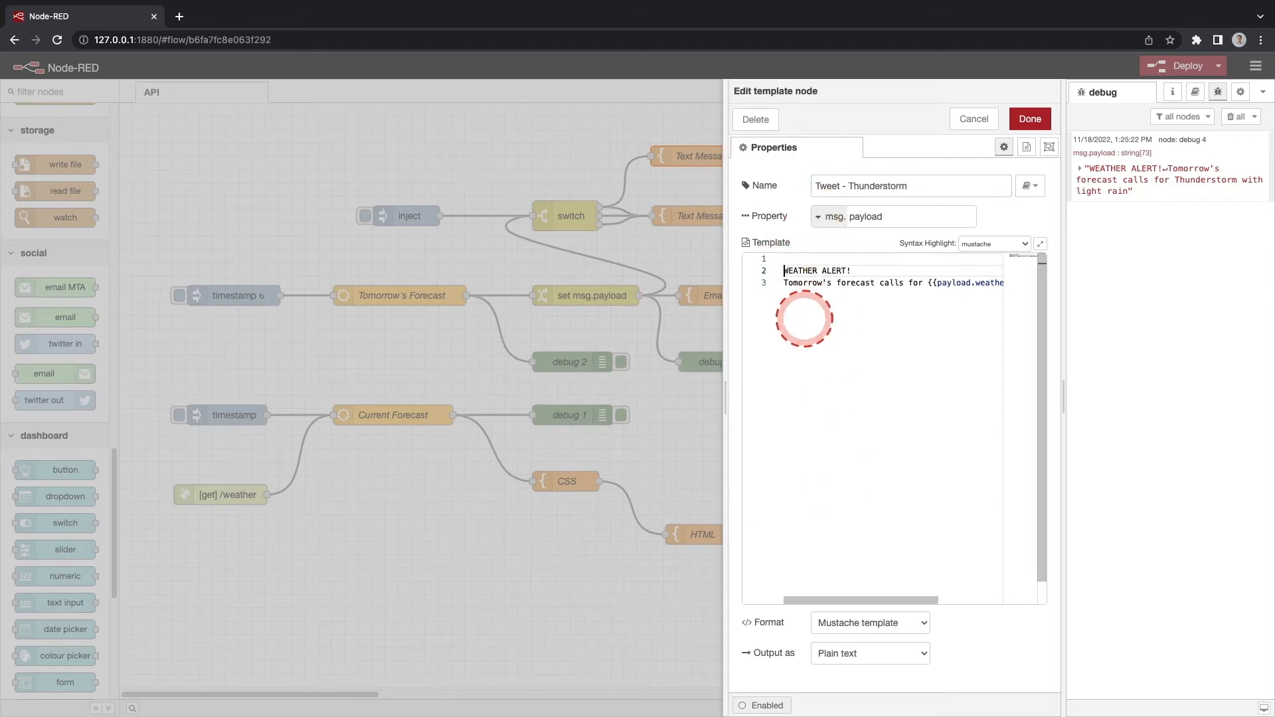
type("This is a test.")
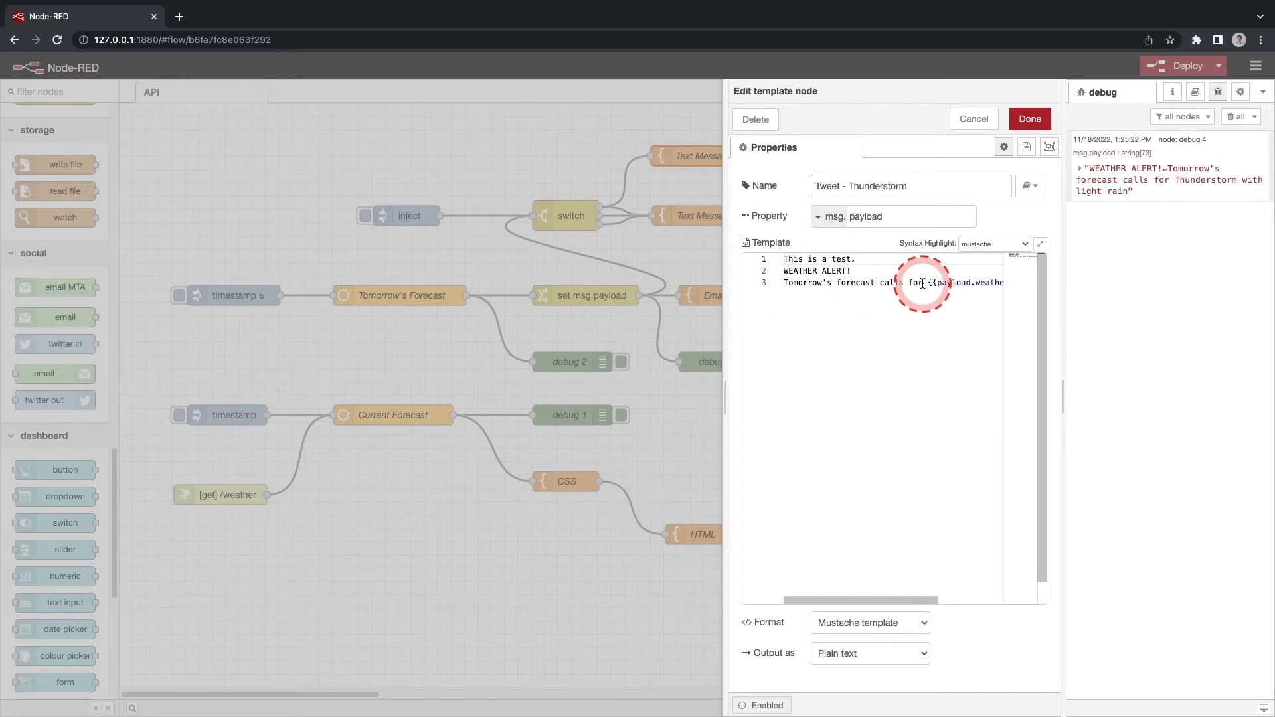
Reword the remaining template text to "#Toronto get ready for a {{payload.weather.0.description}}. Stay indoors where possible and stay safe!" and save the node
left_click_drag(923, 283, 720, 274)
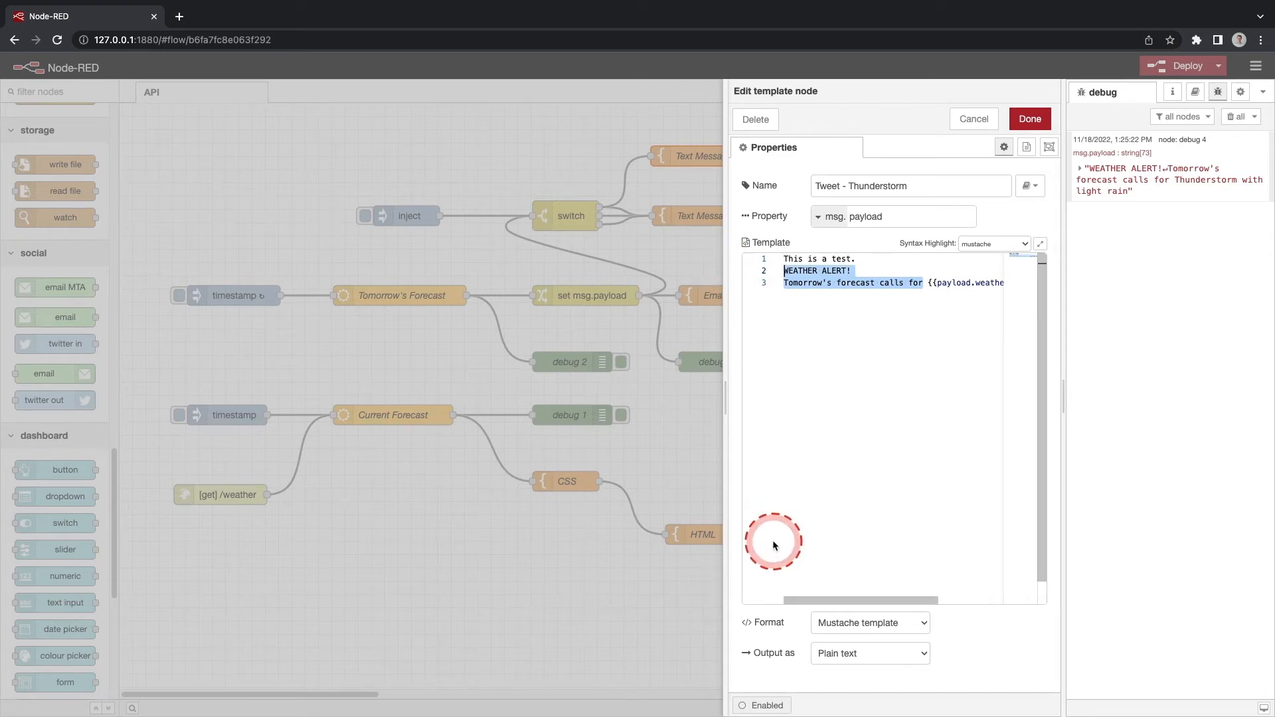
type("#Toront")
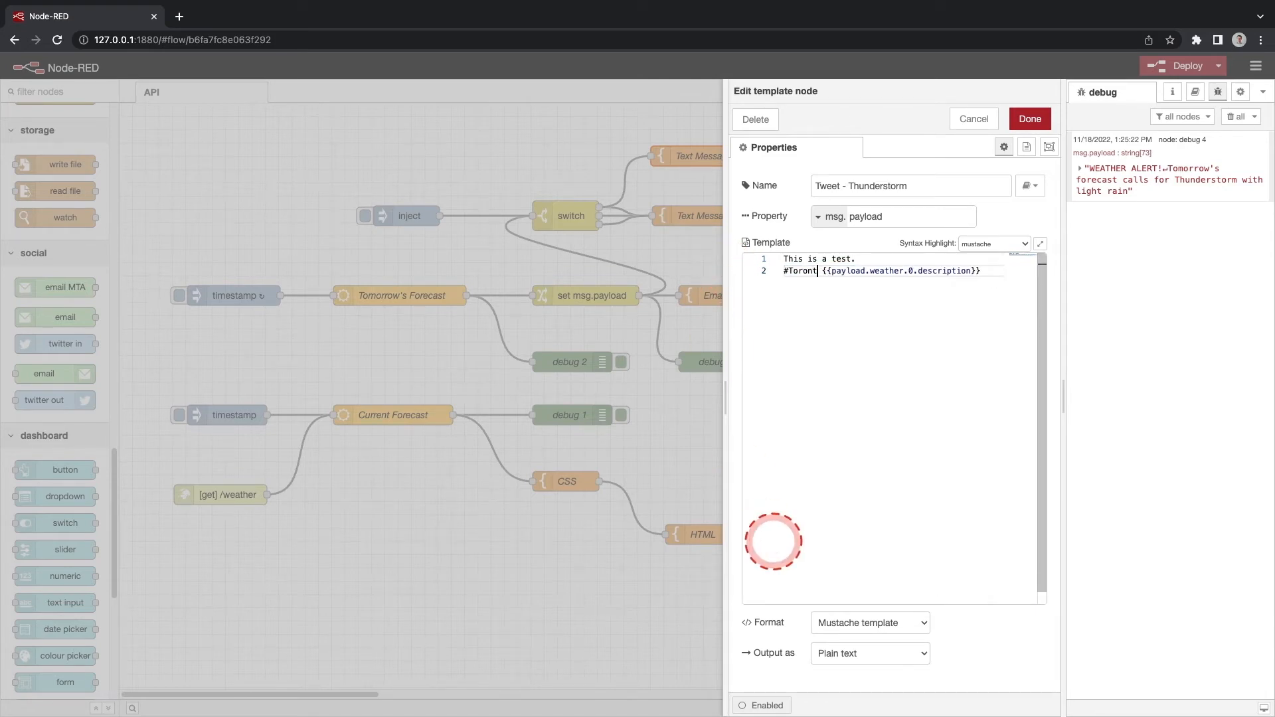
type("o get ready for a")
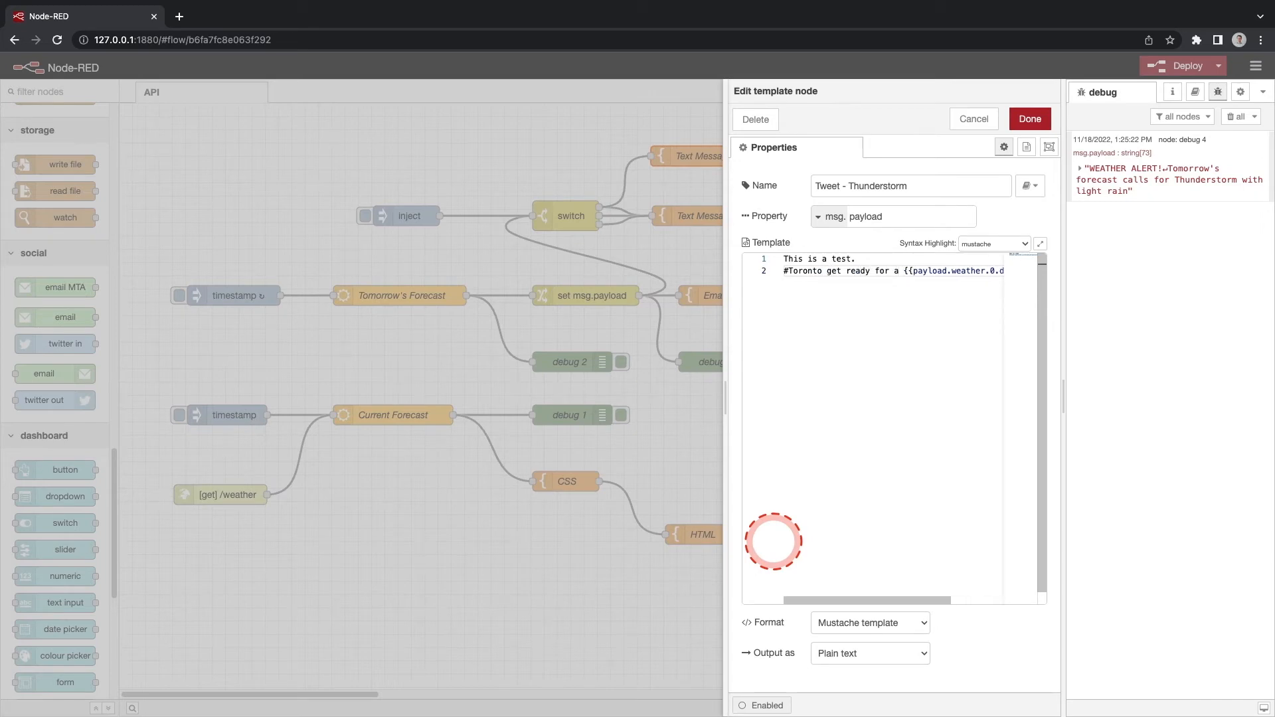
left_click(774, 542)
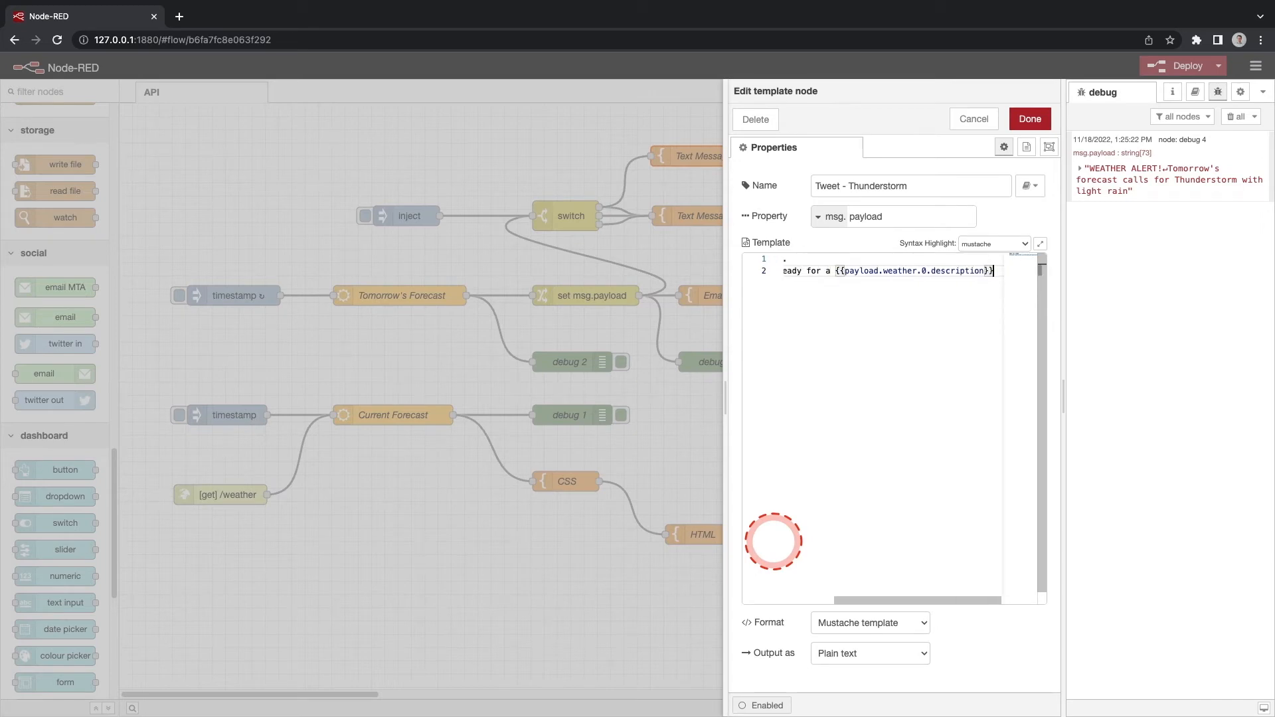
type(". ")
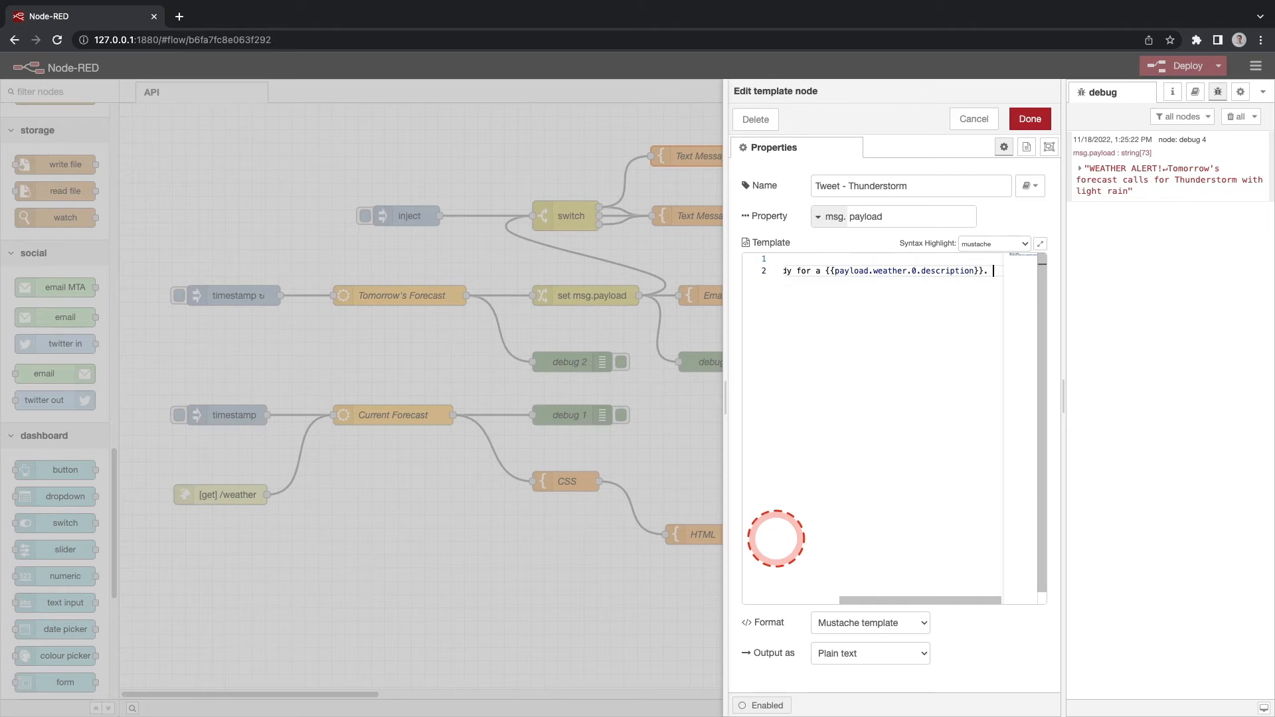
type("Stay indoor")
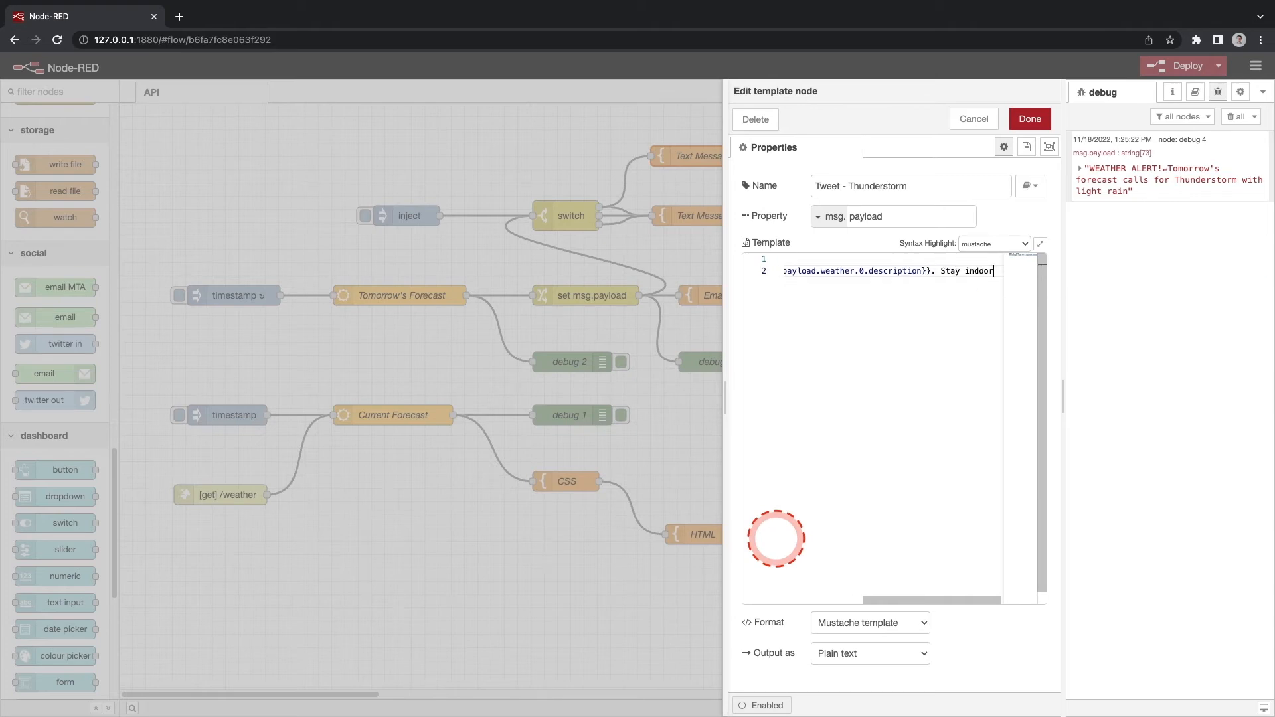
type("s where possible ")
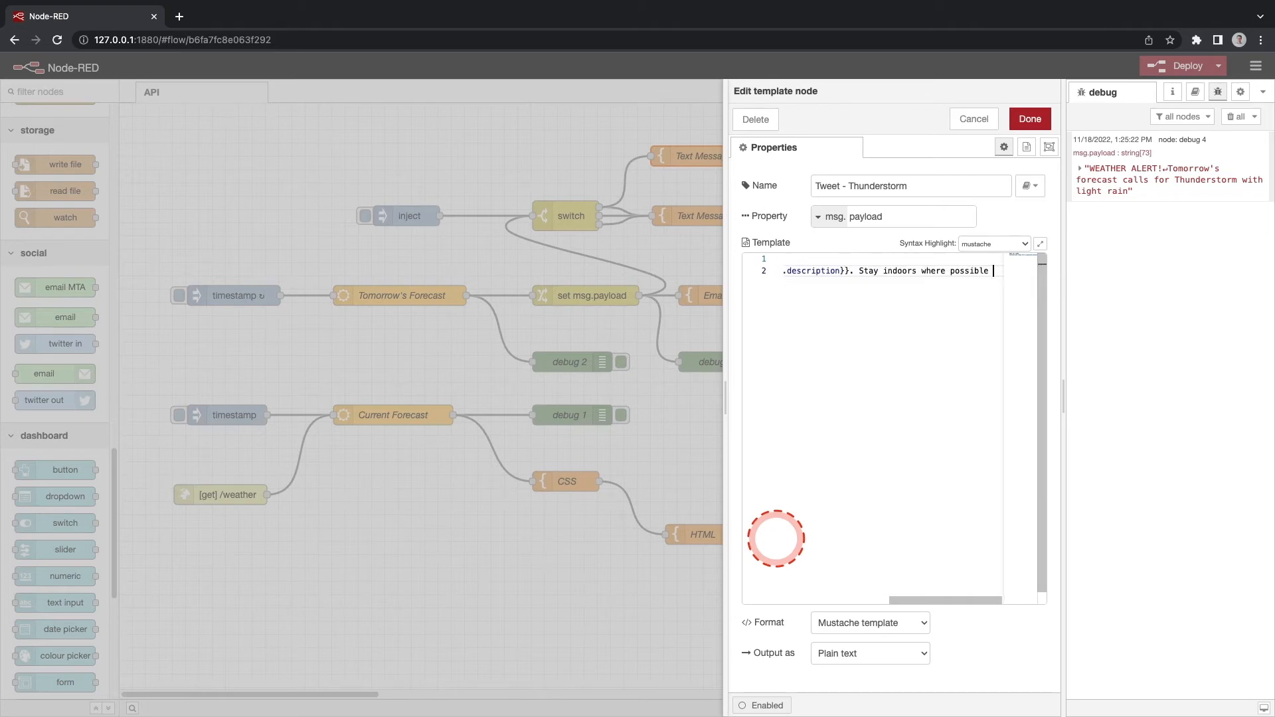
type("and stay safe!")
left_click(1031, 119)
Move the Tweet - Thunderstorm template up, place a copy below it, and wire the switch's second output to the copy
left_click_drag(694, 153, 671, 134)
key("ctrl+c")
key("ctrl+v")
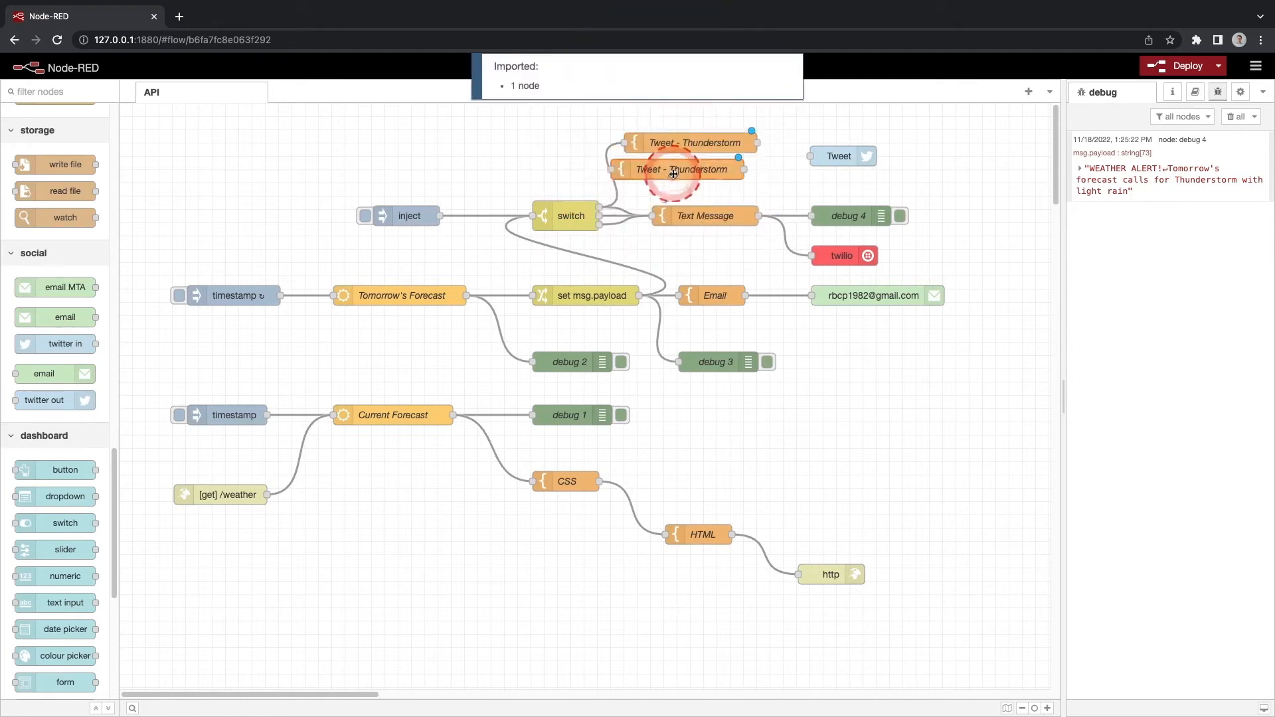
left_click(700, 174)
left_click(599, 216)
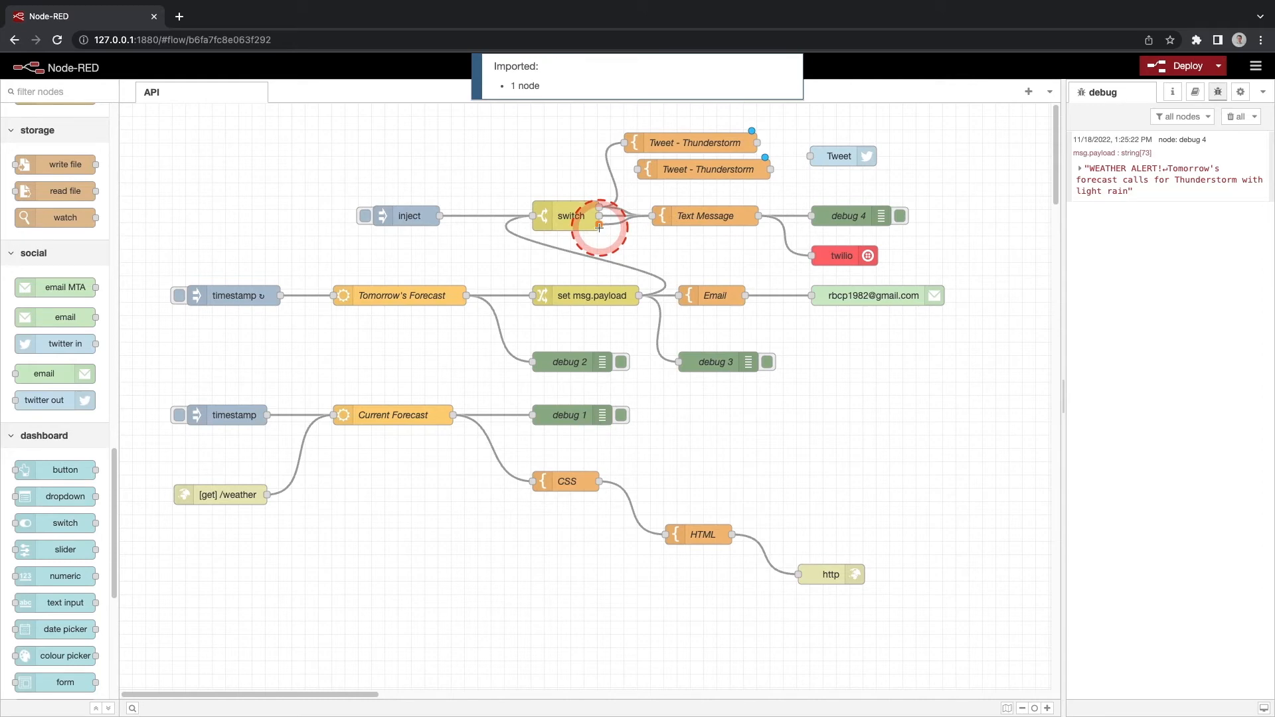
left_click_drag(600, 216, 640, 169)
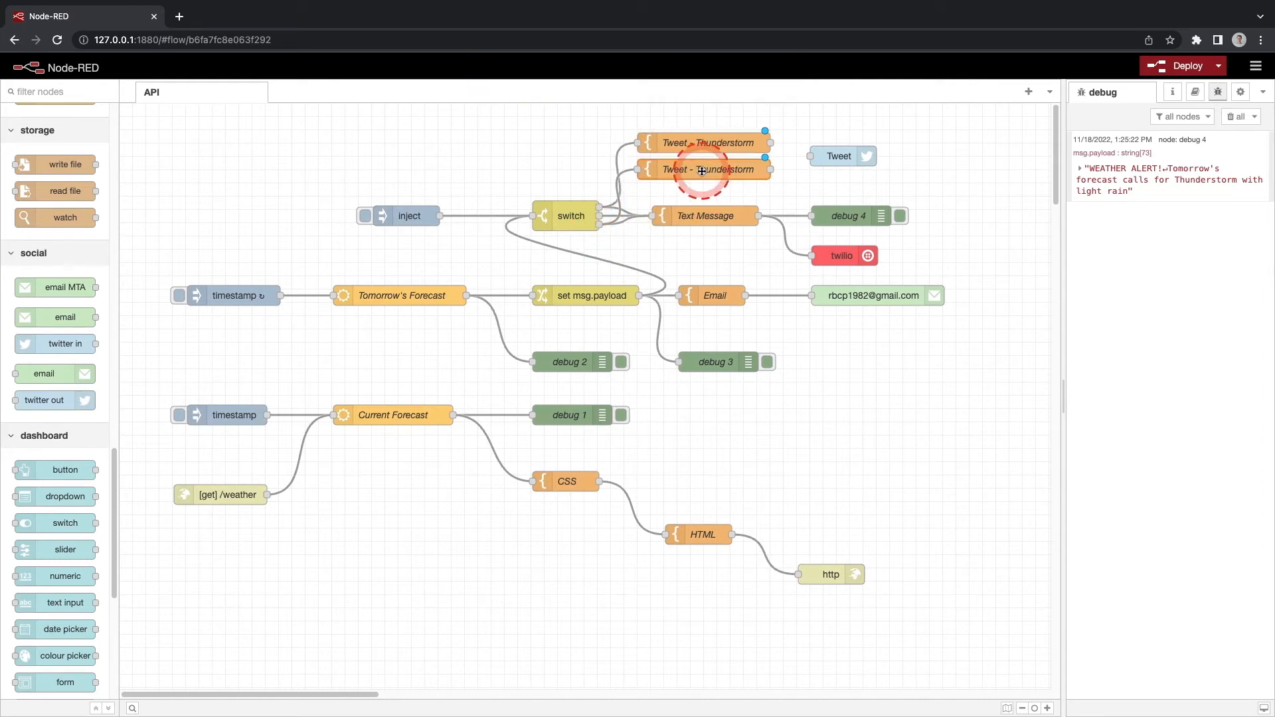
Rename the lower copied tweet template node "Tweet - Snow"
double_click(701, 170)
left_click(883, 187)
double_click(883, 186)
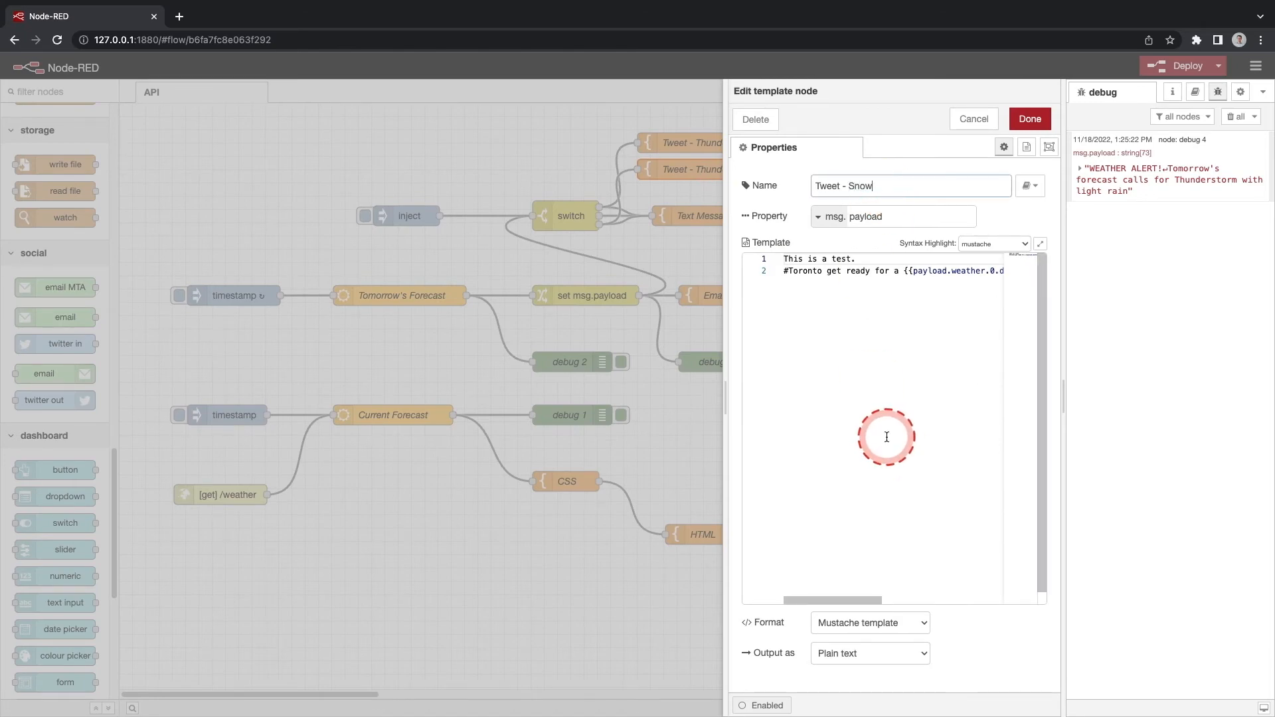
In the snow template, remove the "a" before the weather description, replace the closing sentence with "Get your snow shovel!" and save the node
double_click(897, 273)
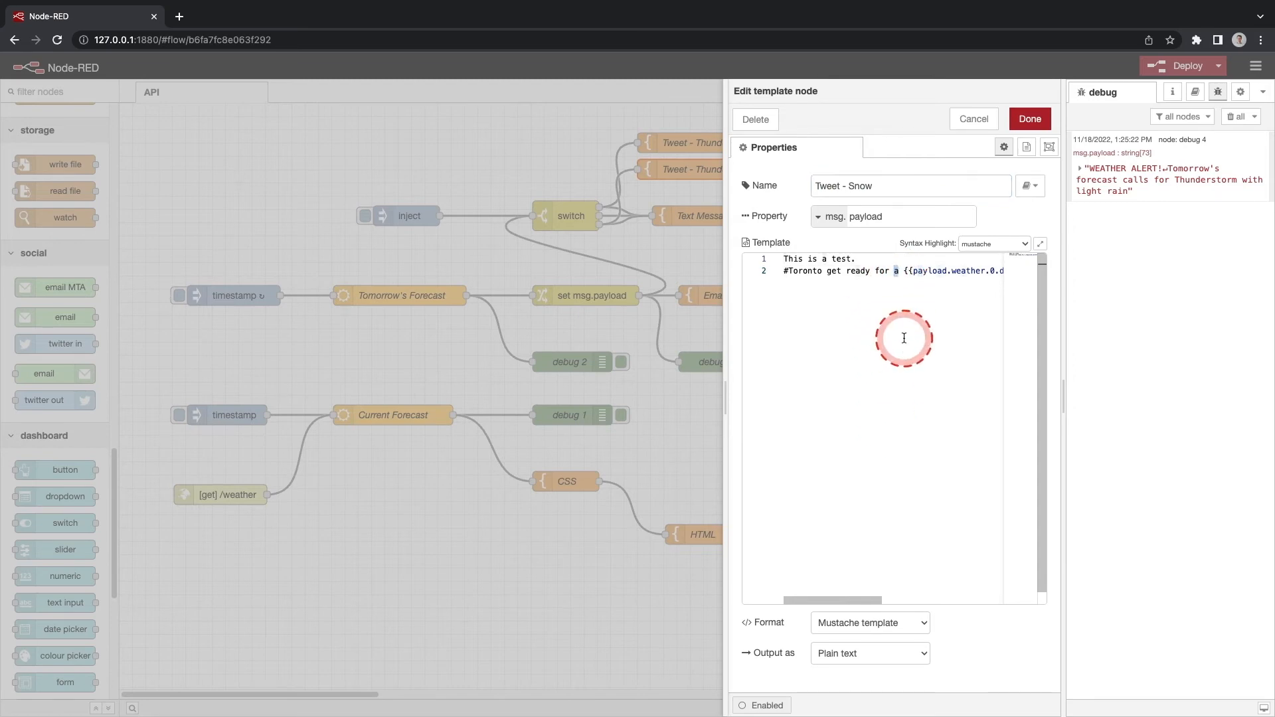
key("End")
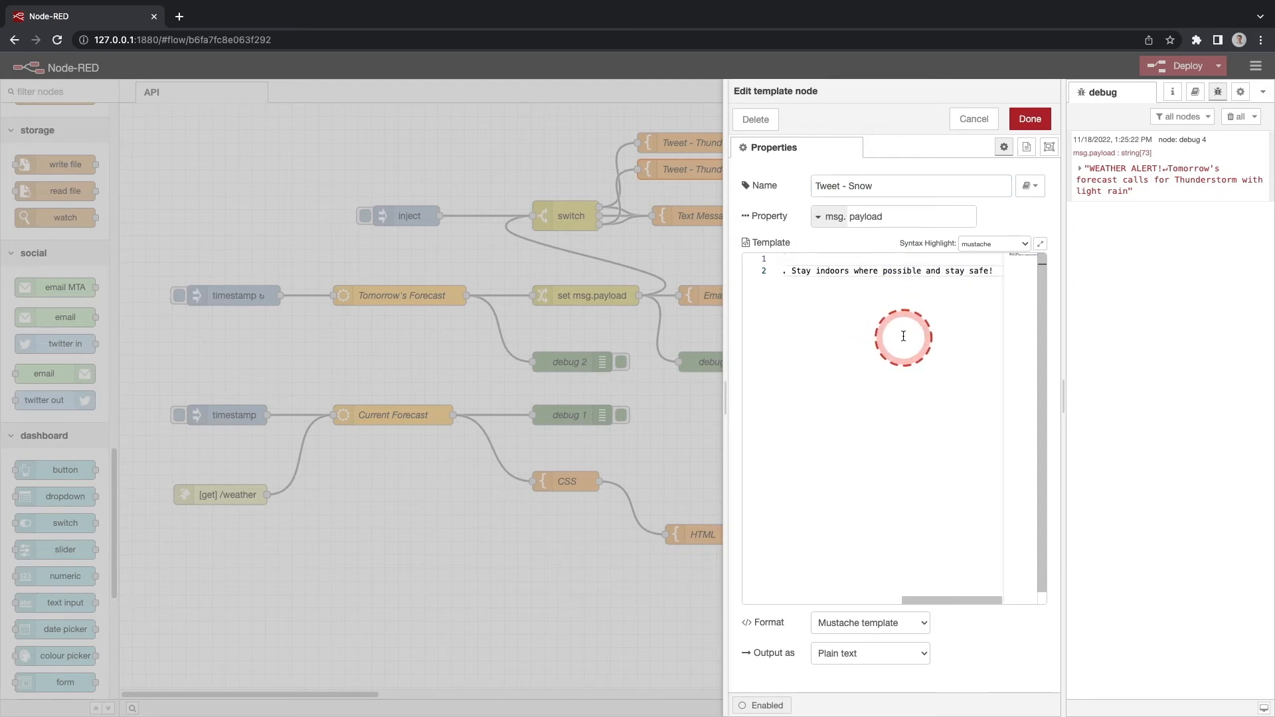
left_click_drag(793, 272, 1102, 276)
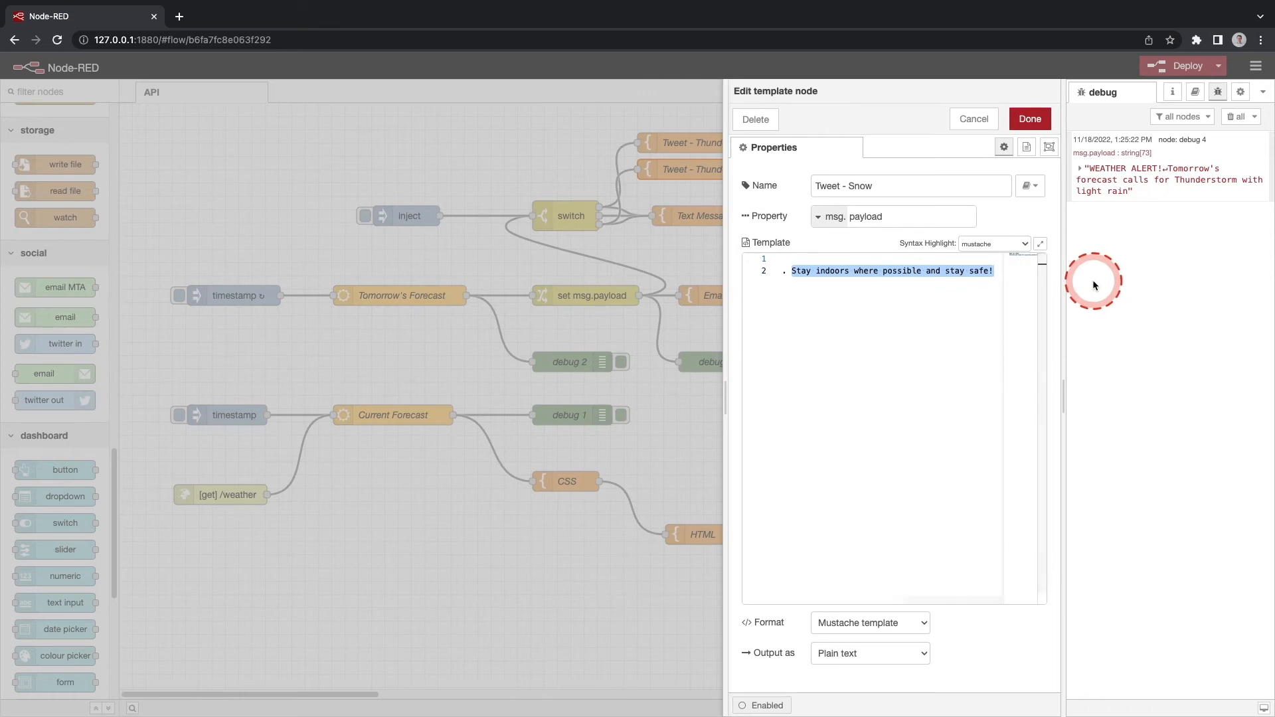
type("Get your snow shovel!")
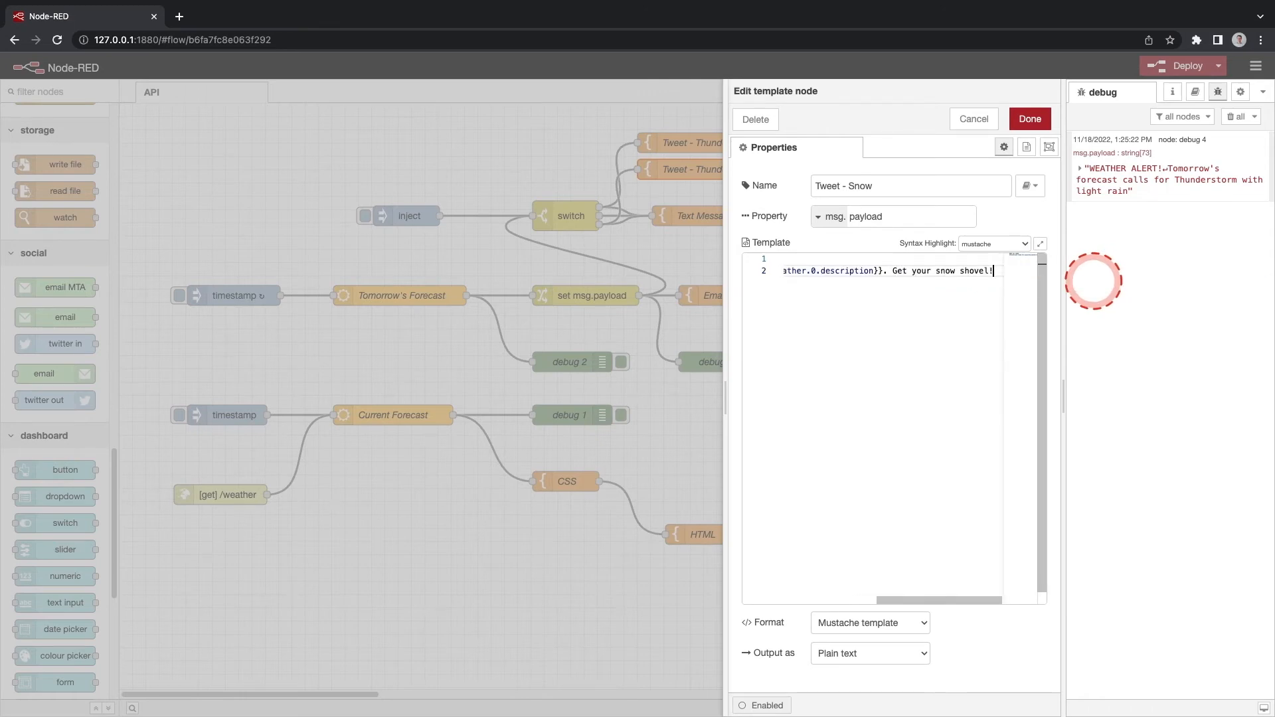
left_click(1031, 118)
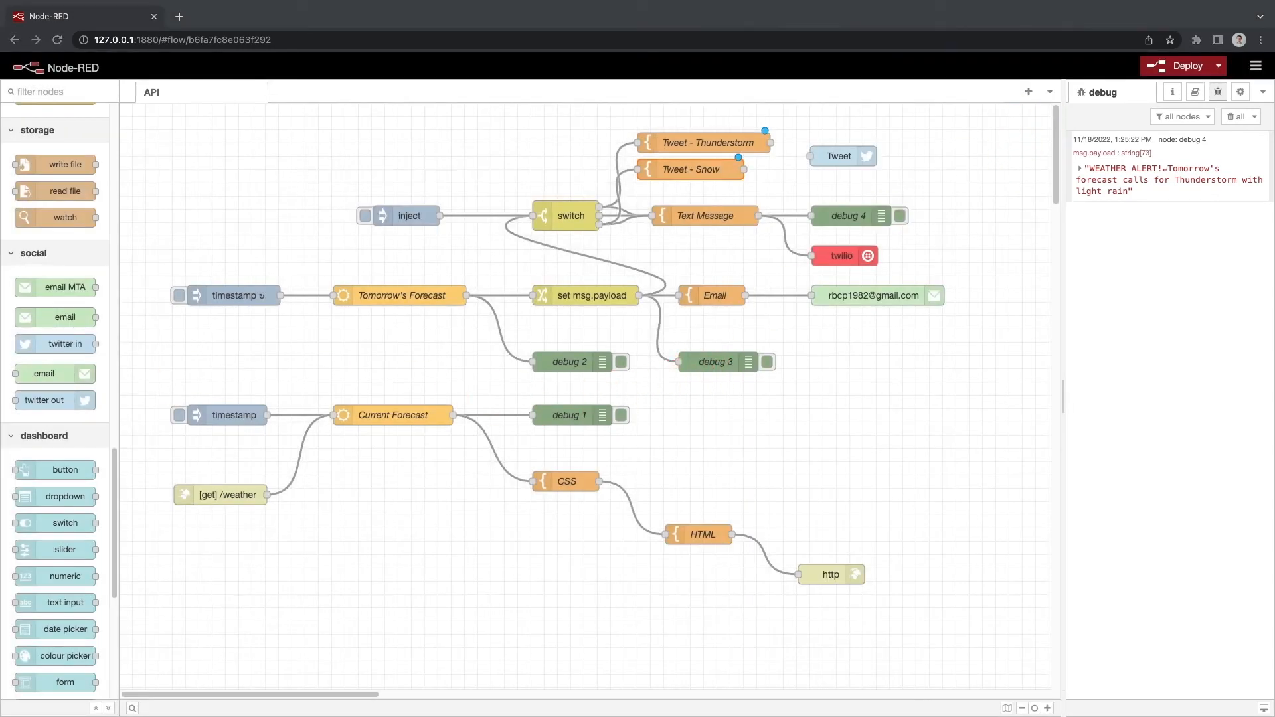
Wire both tweet templates to a new debug node placed below the Tweet node, and test the deployed flow with the inject node
scroll(34, 362, "up", 15)
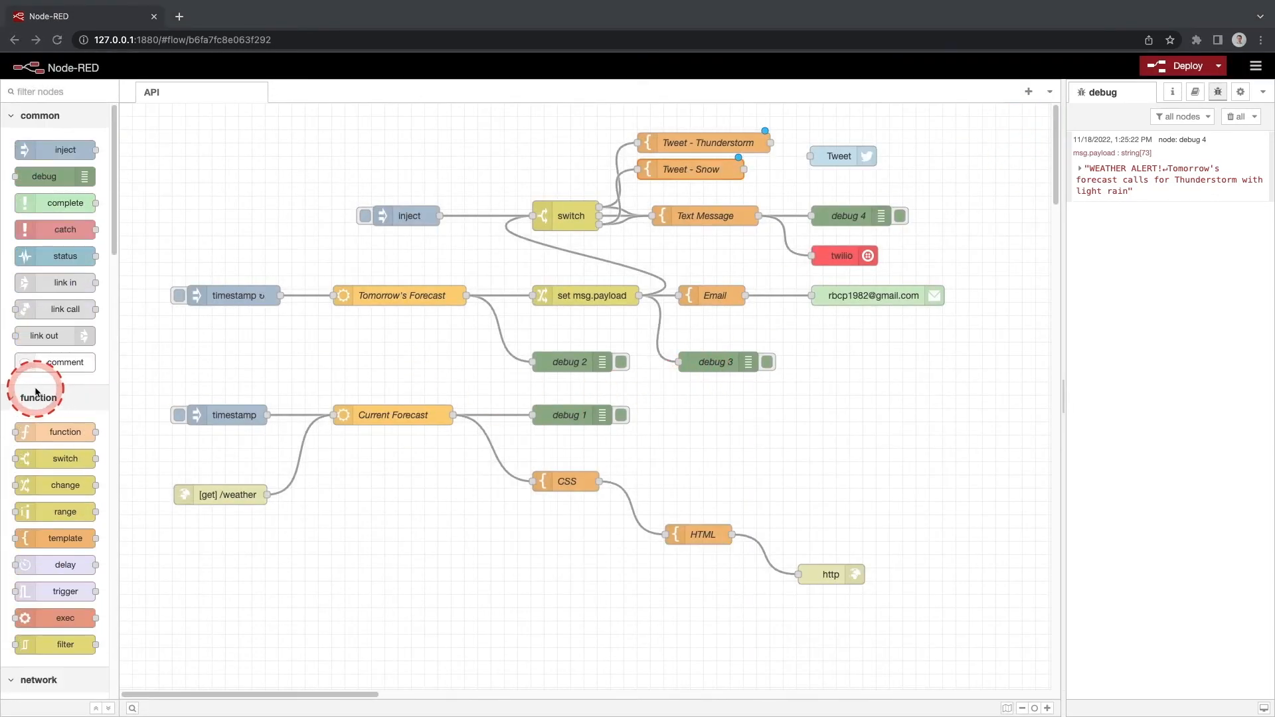
left_click_drag(46, 172, 850, 183)
left_click_drag(746, 171, 811, 183)
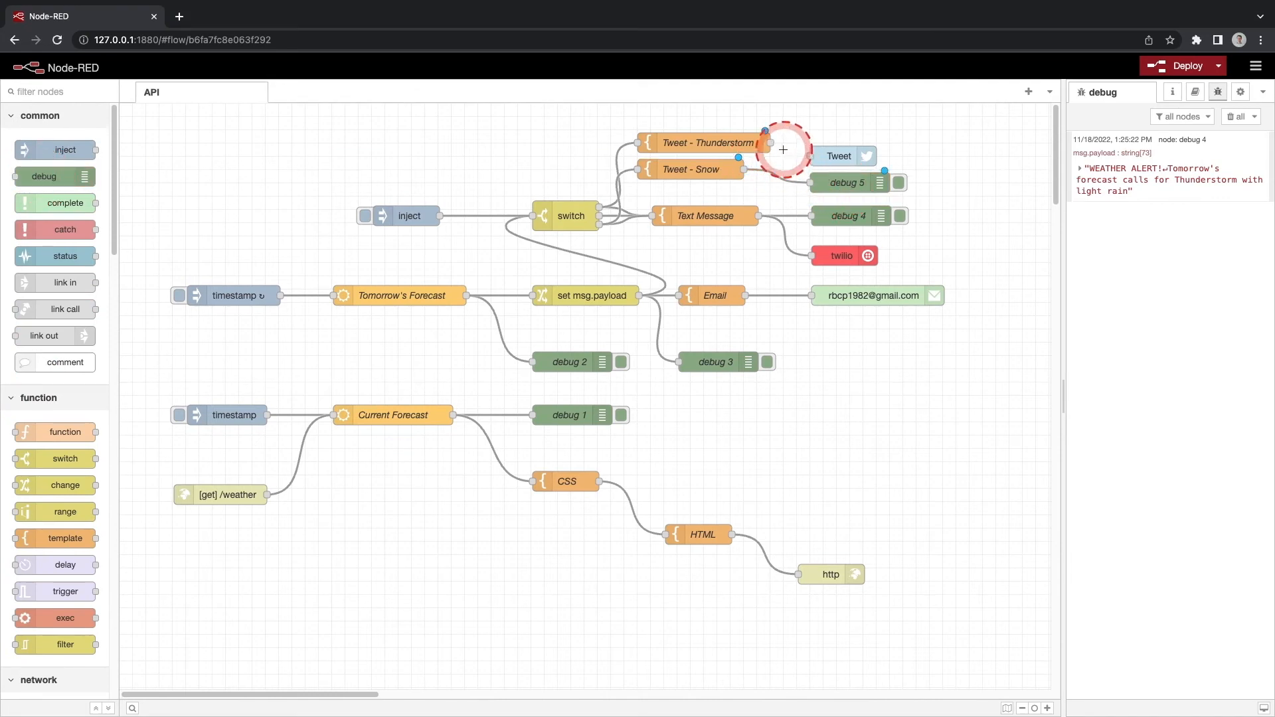
left_click_drag(770, 143, 812, 183)
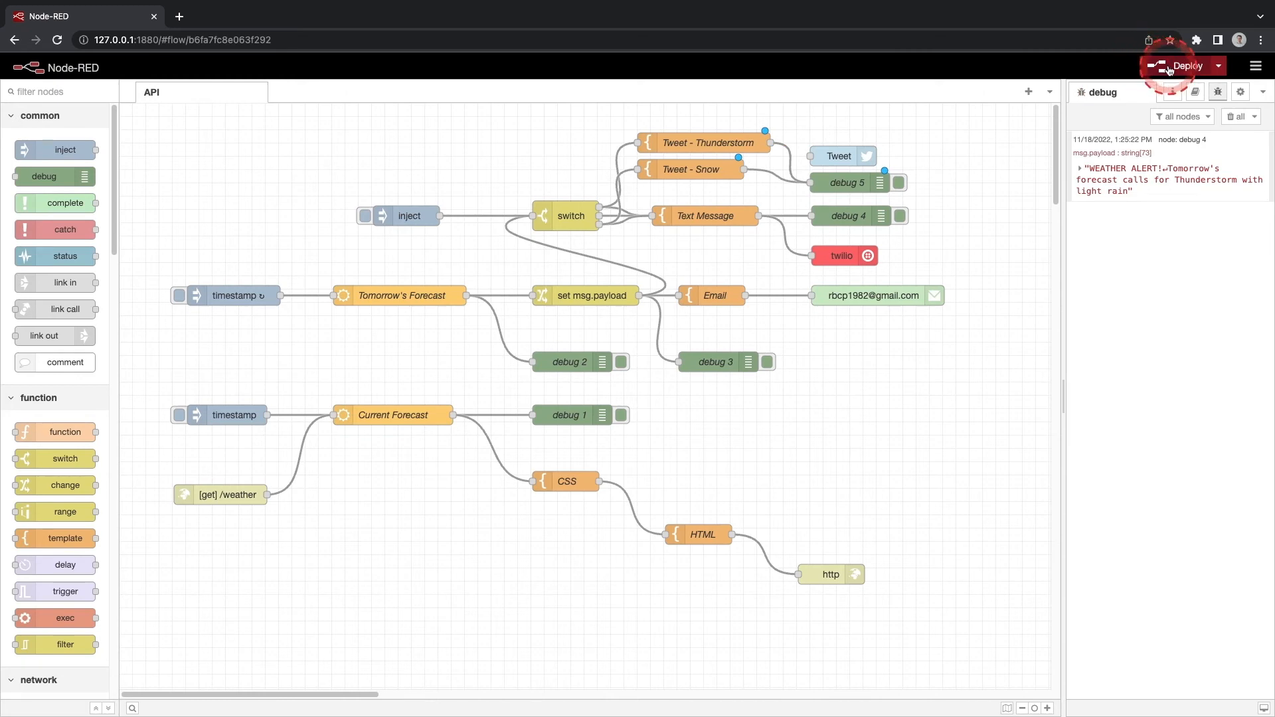
left_click(1170, 65)
left_click(371, 221)
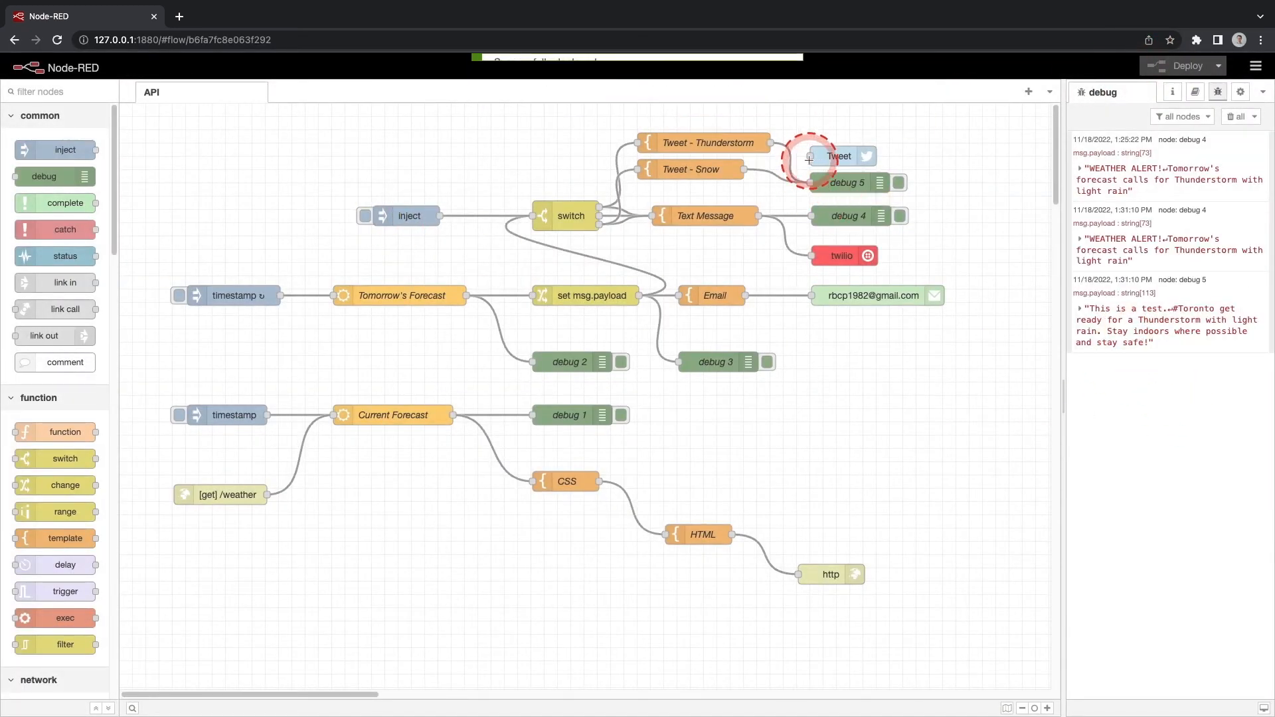
Wire both tweet templates to the Tweet node, deploy the flow and trigger the thunderstorm test injection
left_click_drag(771, 143, 745, 170)
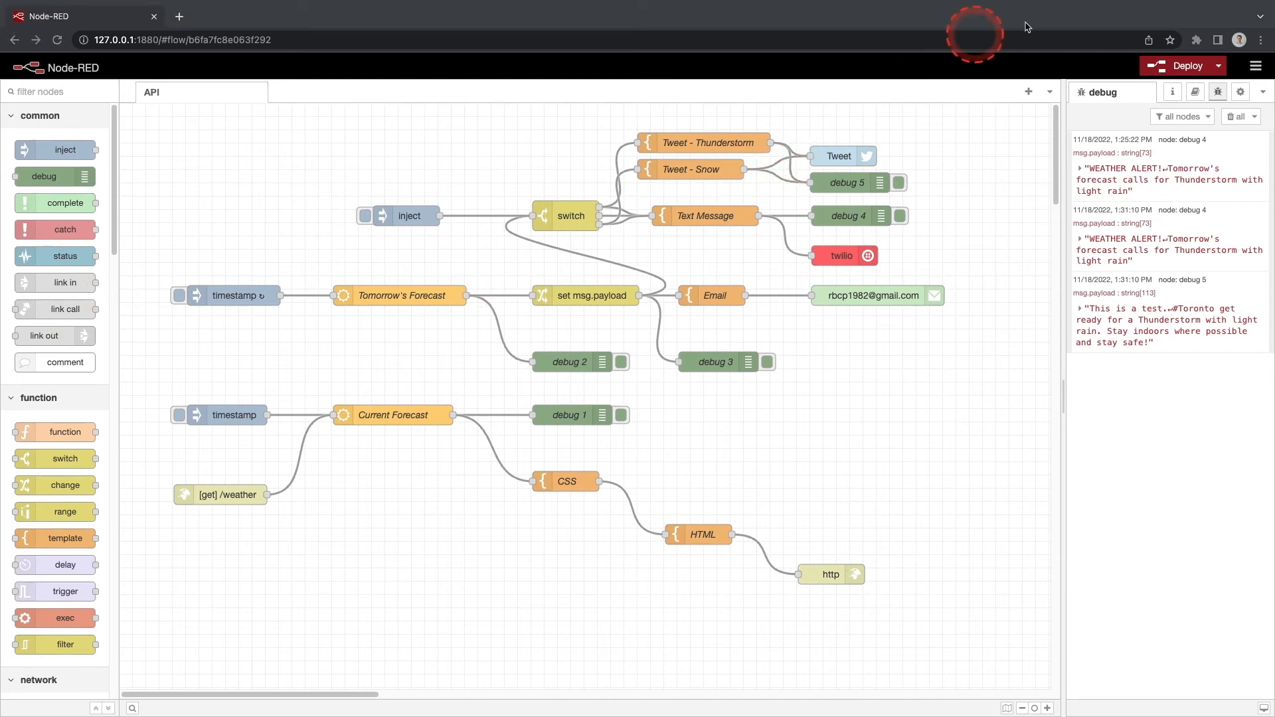
left_click(1175, 67)
left_click(365, 216)
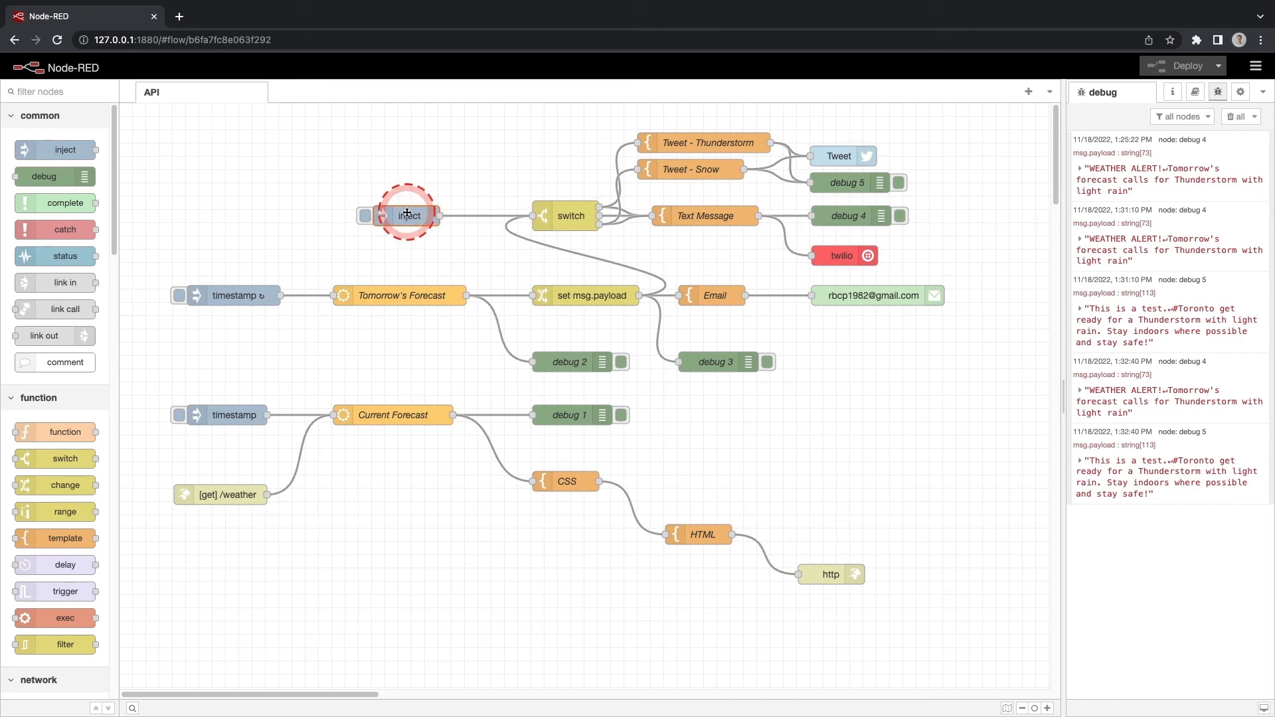
Place a copy of the inject node above the original and set its first payload value to 601
key("ctrl+v")
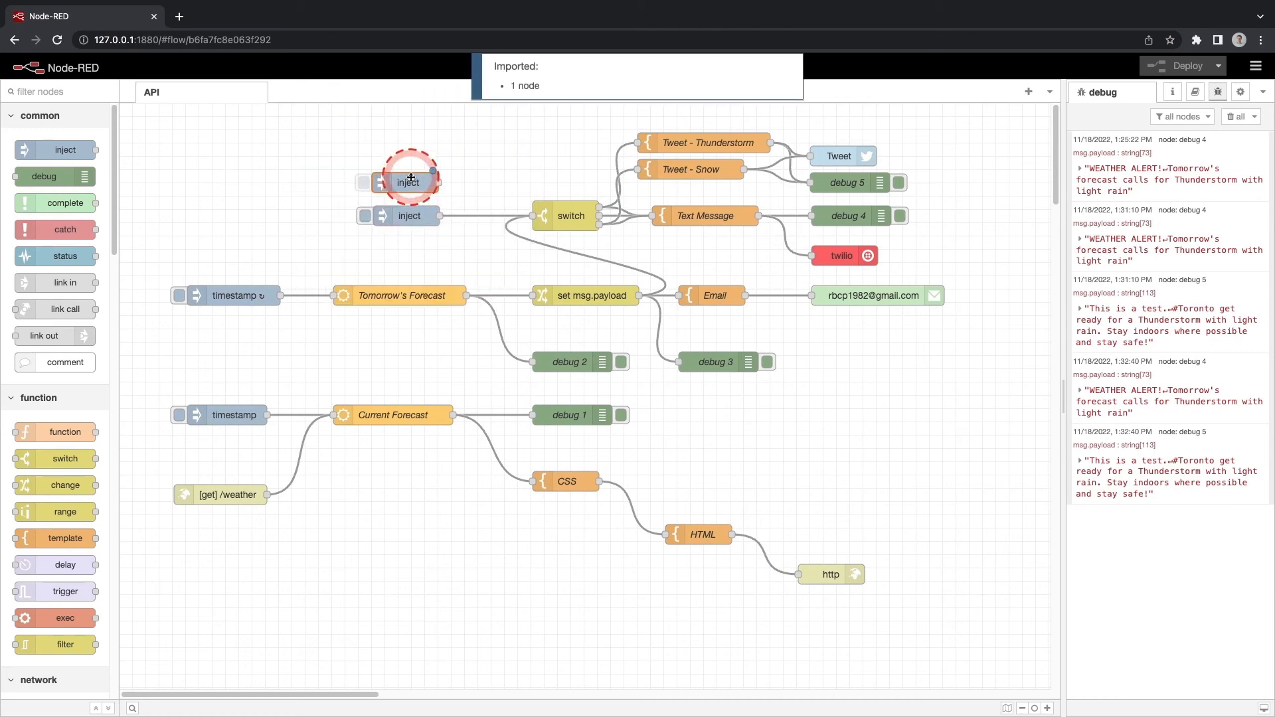
left_click(410, 170)
double_click(408, 169)
left_click(817, 186)
double_click(904, 227)
left_click(910, 553)
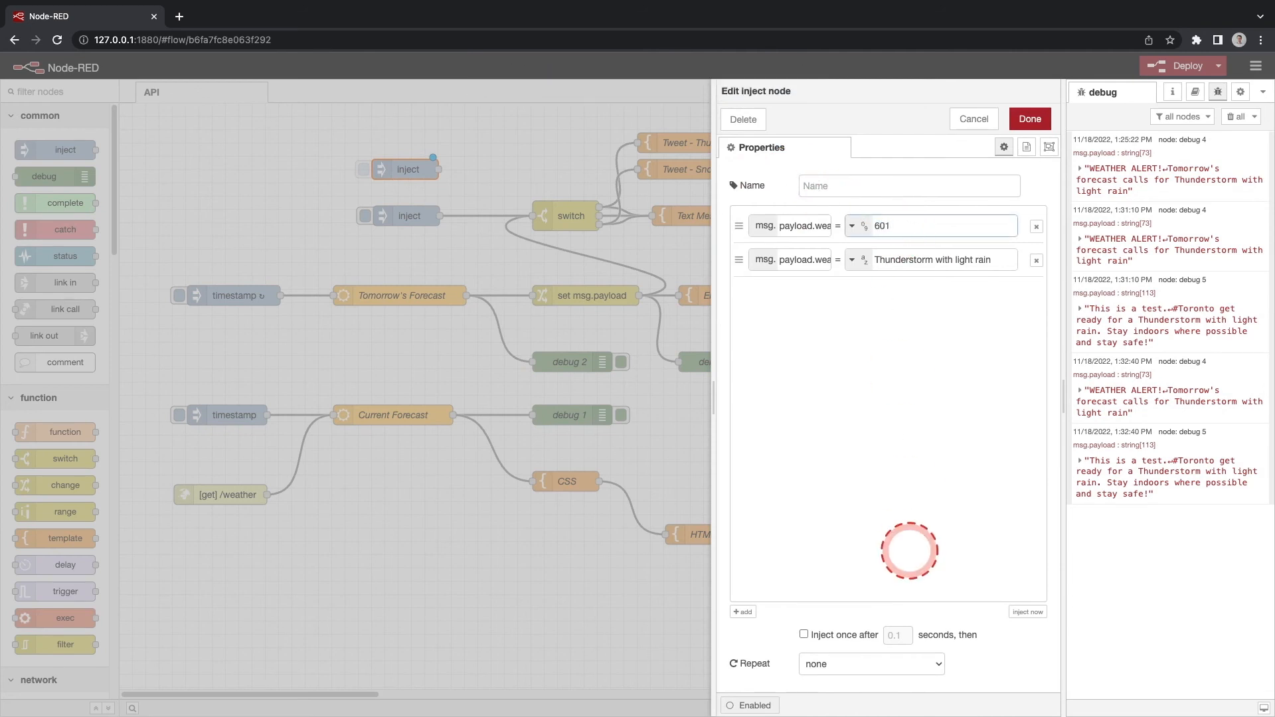
Set the copied inject node's second payload value to "Snow", name the node "Test - Snow" and save it
double_click(931, 259)
key("super+a")
type("S")
left_click(852, 189)
type("T")
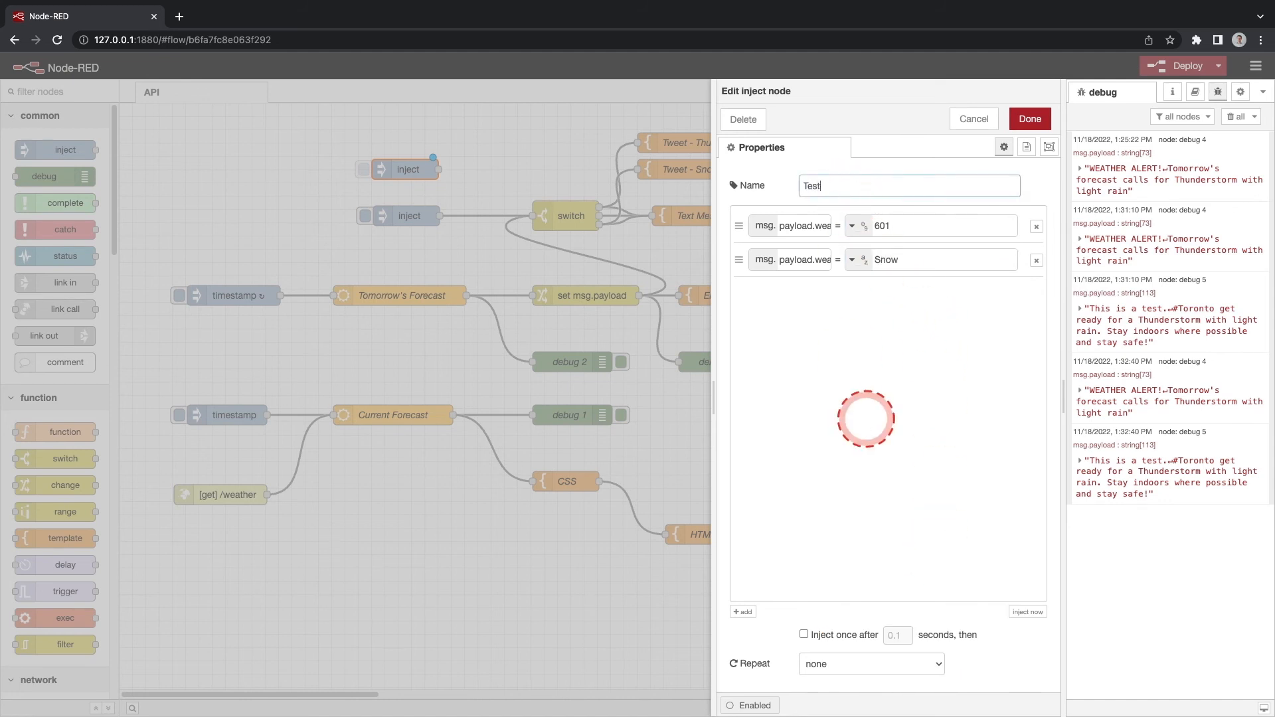
left_click(1031, 119)
Name the original inject node "Test - Rain" and save it
double_click(410, 214)
left_click(839, 188)
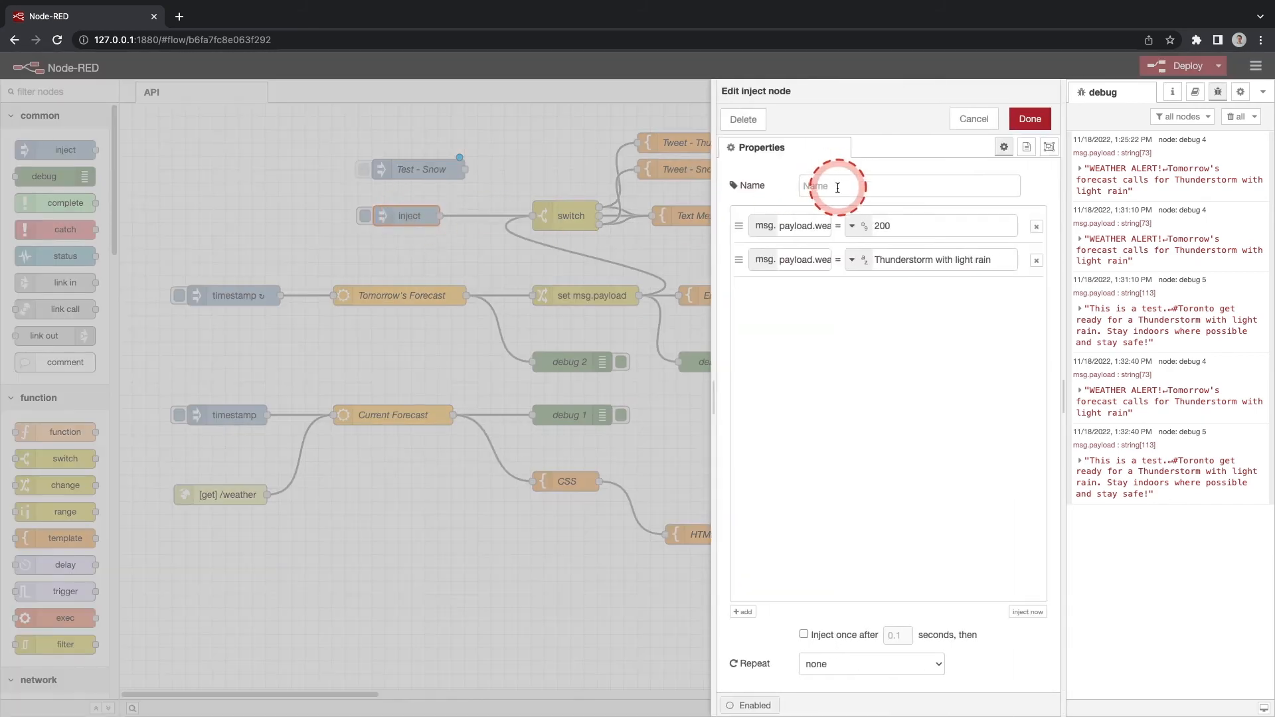
left_click(861, 434)
type("Test - Rain")
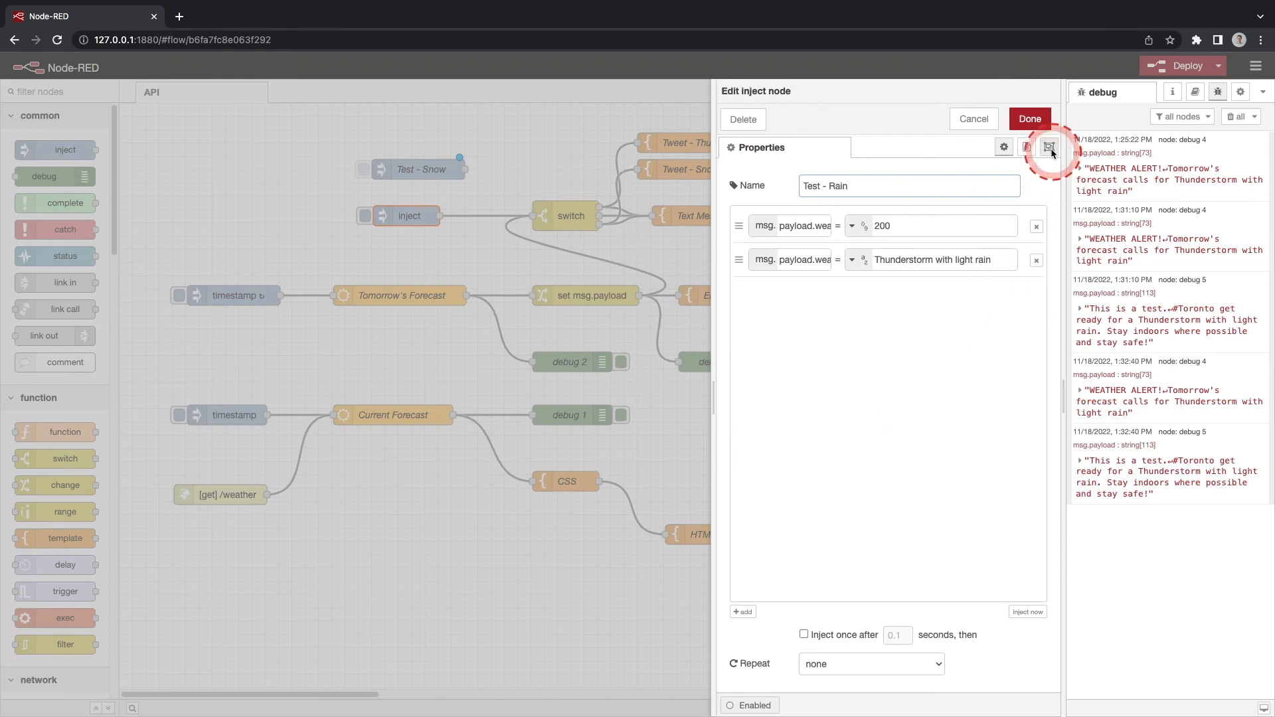
left_click(1030, 119)
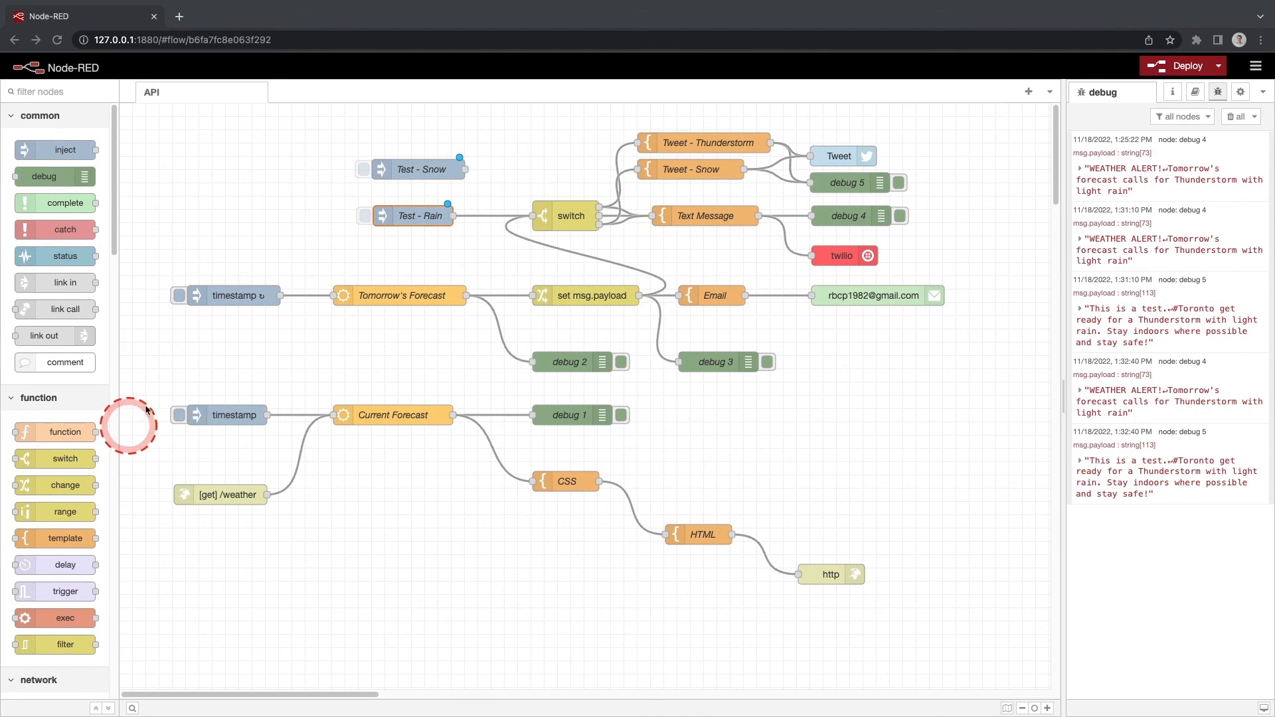
Wire the Test - Snow node to the switch, then deploy the flow and trigger the snow test injection
left_click_drag(465, 169, 534, 216)
left_click(1163, 76)
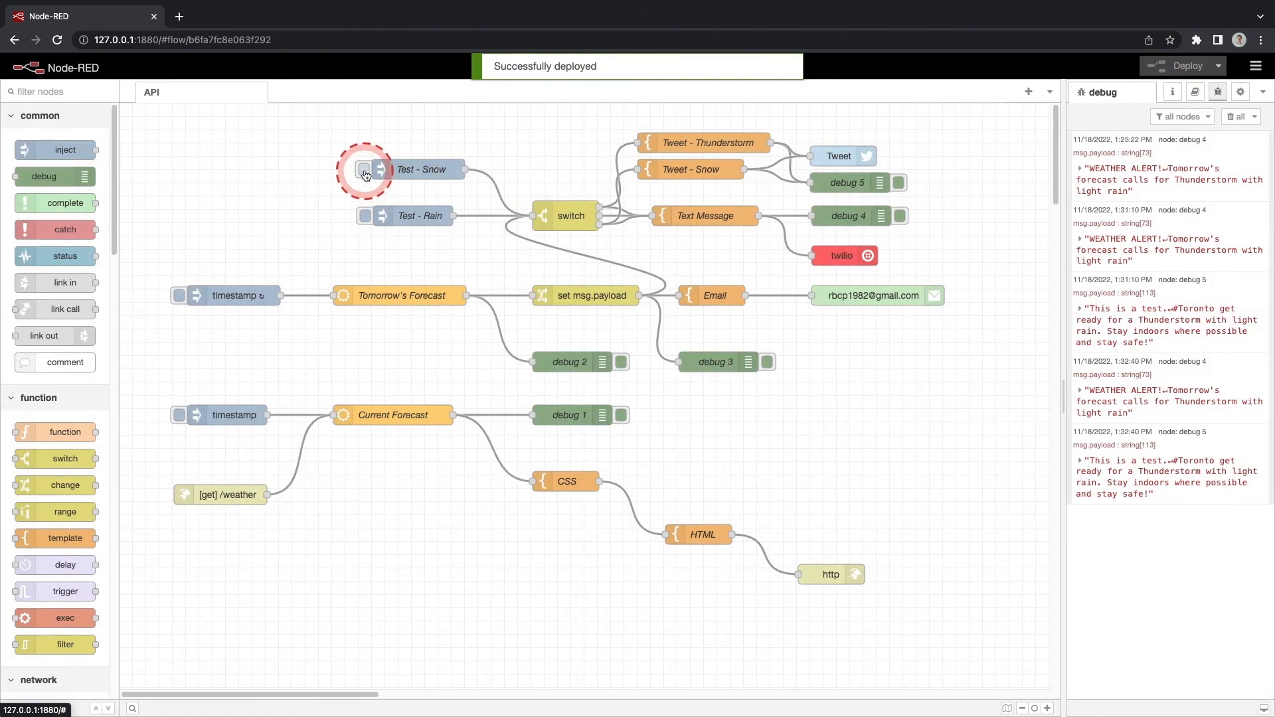
left_click(364, 171)
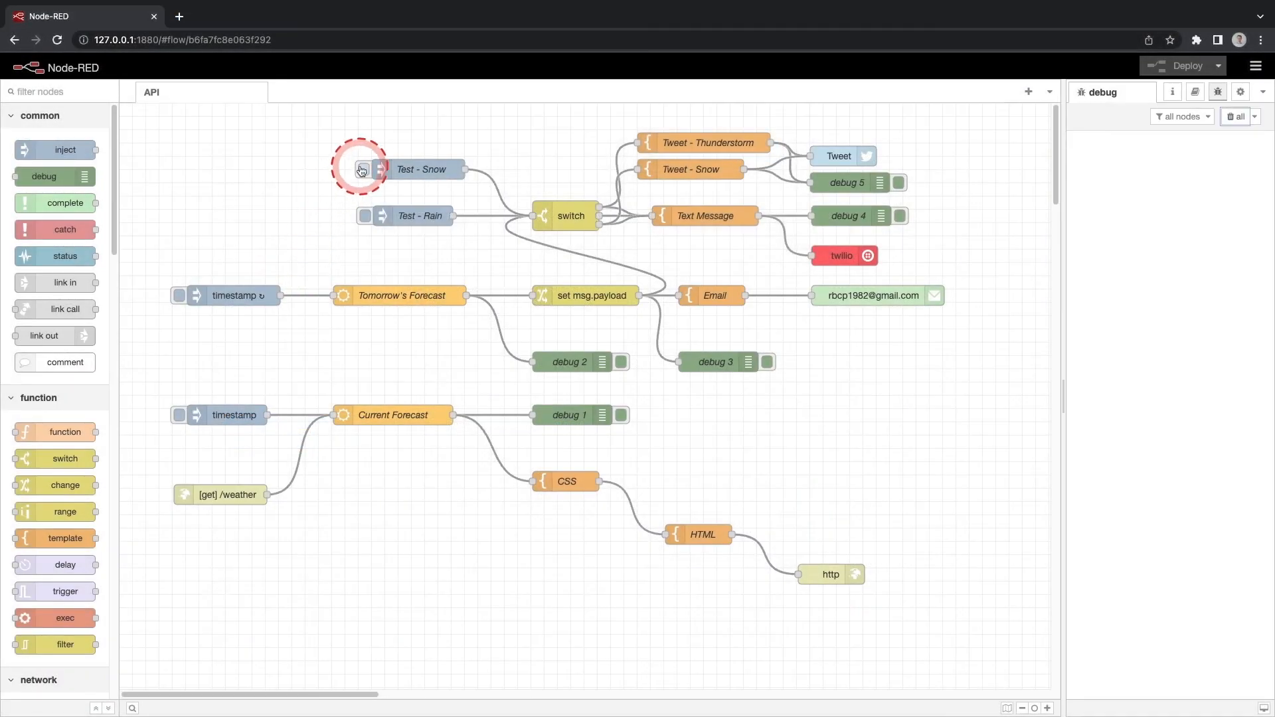
left_click(364, 172)
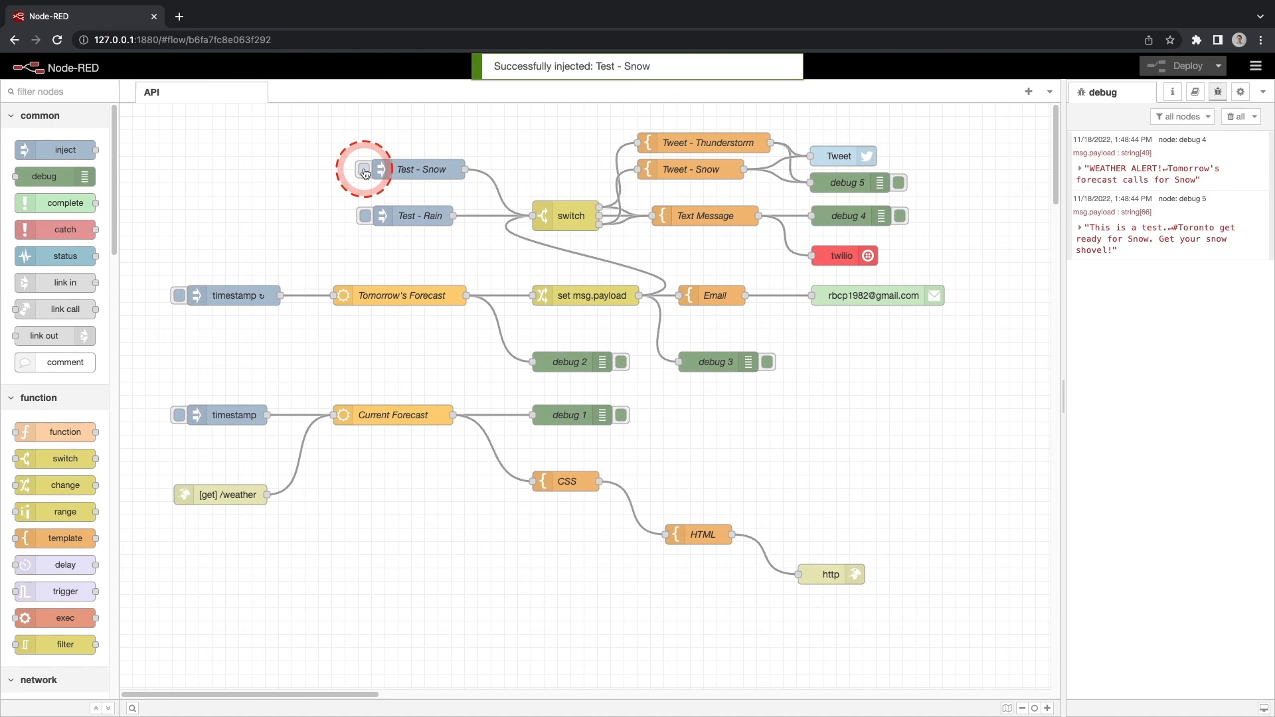